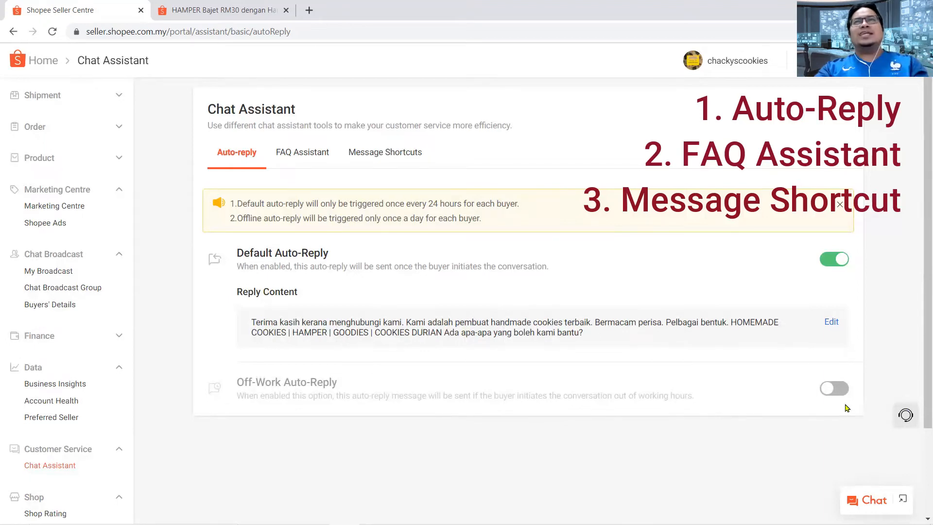
- Enable Off-Work Auto-Reply, and open its working hours for editing without changing them
{"action": "left_click", "coordinate": [836, 389]}
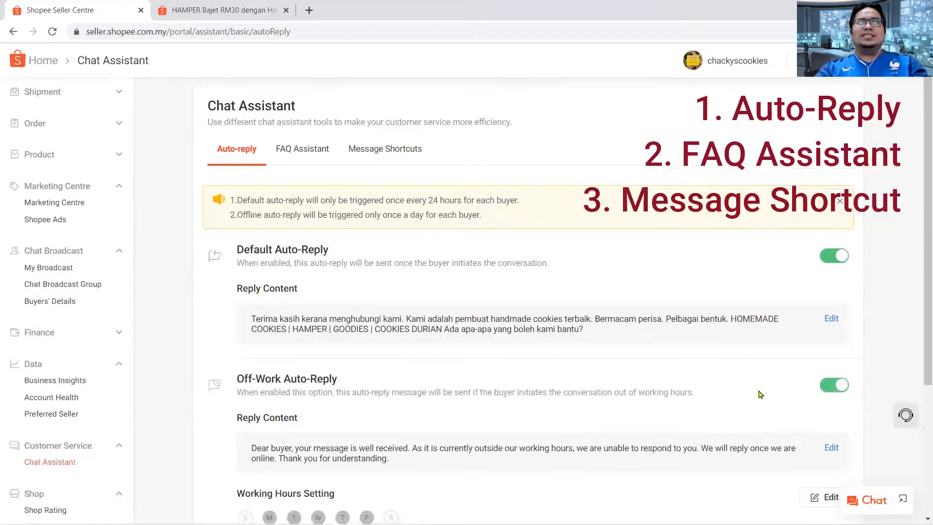
{"action": "scroll", "coordinate": [761, 395], "scroll_direction": "down", "scroll_amount": 4}
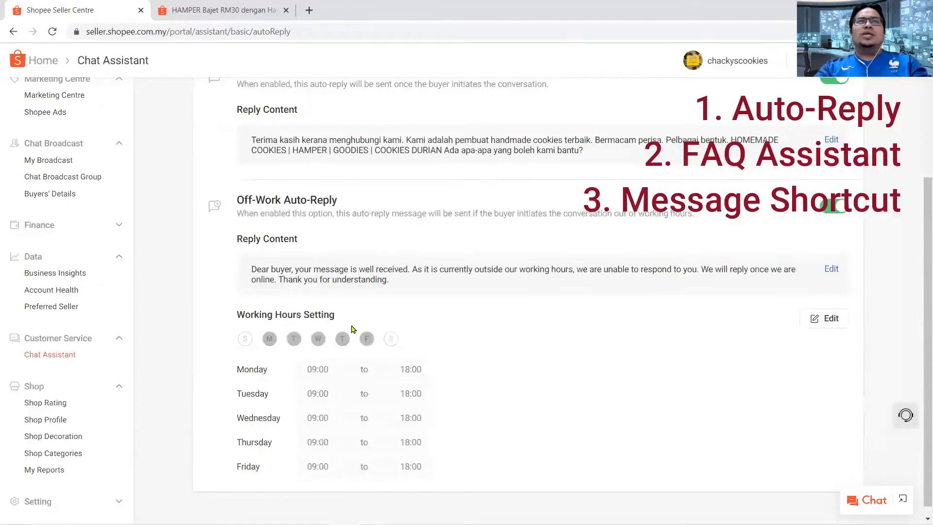
{"action": "left_click", "coordinate": [827, 319]}
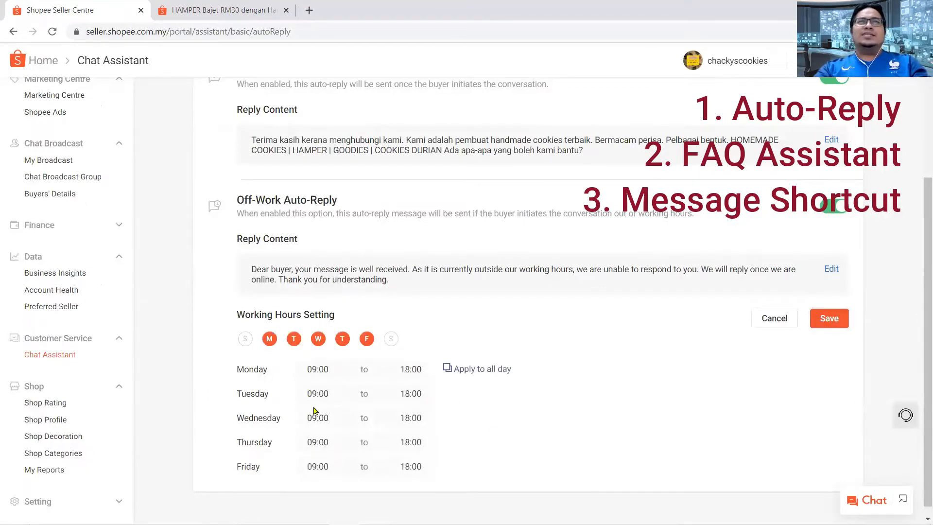
{"action": "left_click", "coordinate": [778, 321]}
{"action": "scroll", "coordinate": [485, 442], "scroll_direction": "up", "scroll_amount": 1}
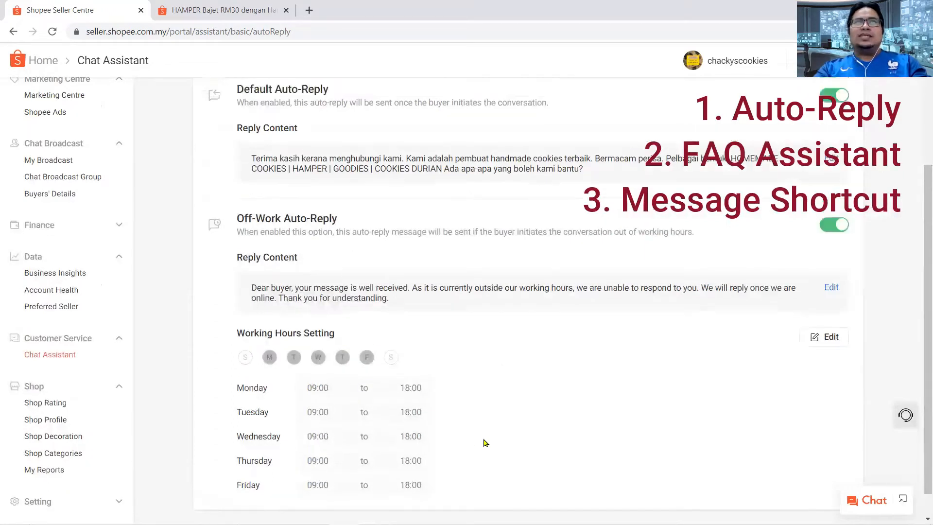
{"action": "scroll", "coordinate": [485, 442], "scroll_direction": "up", "scroll_amount": 2}
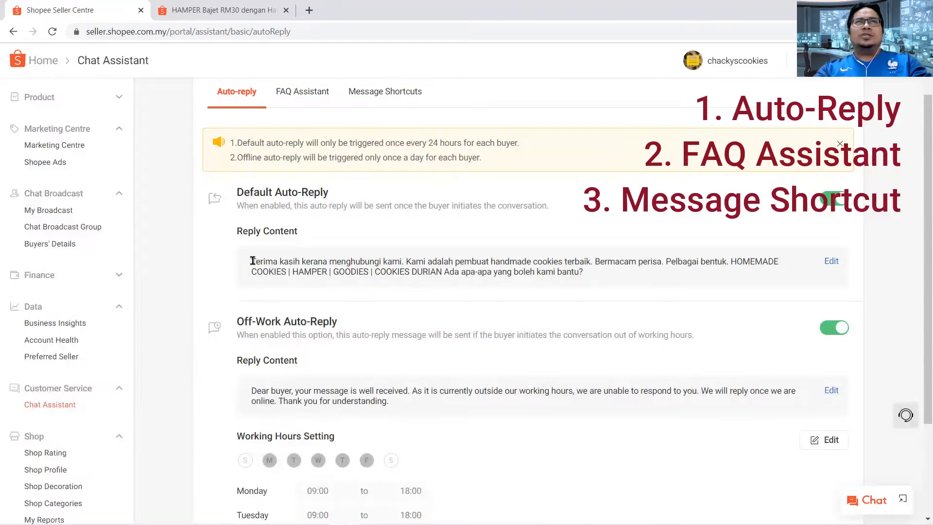
- Copy the full reply content of the Default Auto-Reply
{"action": "left_click_drag", "start_coordinate": [251, 259], "coordinate": [698, 271]}
{"action": "key", "text": "ctrl+c"}
{"action": "right_click", "coordinate": [513, 261]}
{"action": "left_click", "coordinate": [529, 270]}
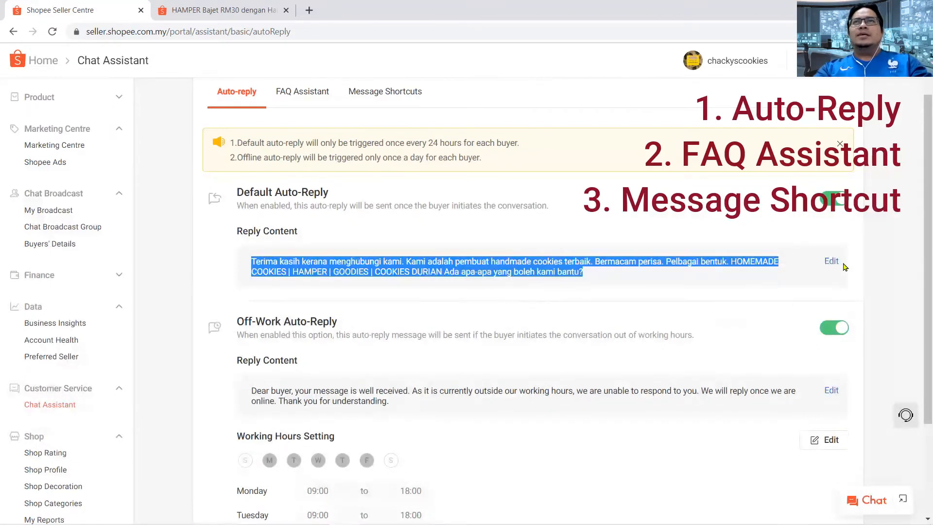
- Open the Default Auto-Reply content for editing and replace all of its text with the copied message
{"action": "left_click", "coordinate": [832, 262]}
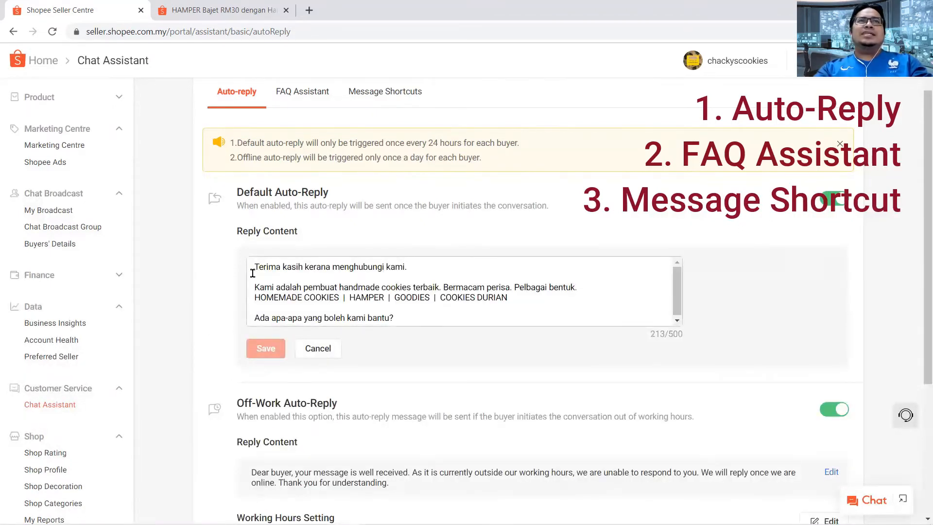
{"action": "key", "text": "ctrl+a"}
{"action": "key", "text": "BackSpace"}
{"action": "right_click", "coordinate": [322, 275]}
{"action": "left_click", "coordinate": [351, 370]}
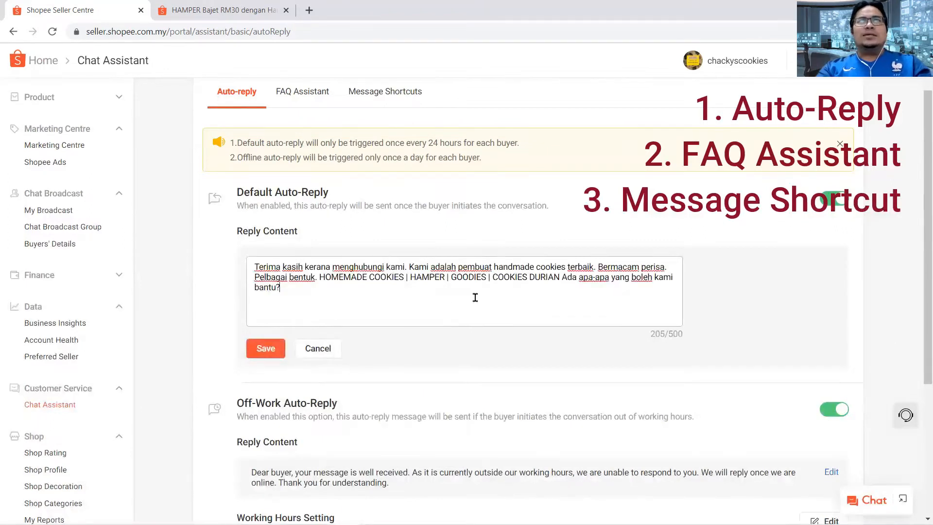
- Add line breaks before "Kami adalah", "HOMEMADE COOKIES" and "Ada apa-apa" in the default reply, and save the message
{"action": "left_click", "coordinate": [409, 268]}
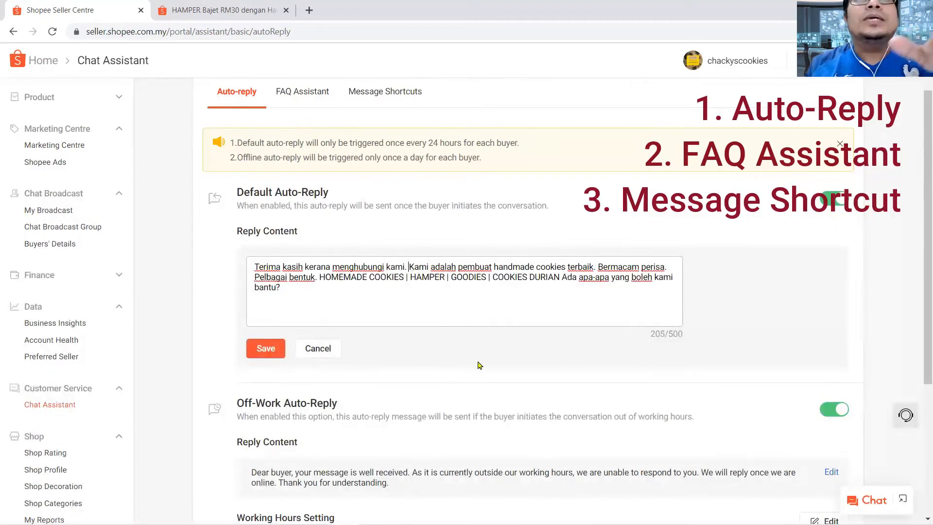
{"action": "key", "text": "BackSpace"}
{"action": "key", "text": "Return"}
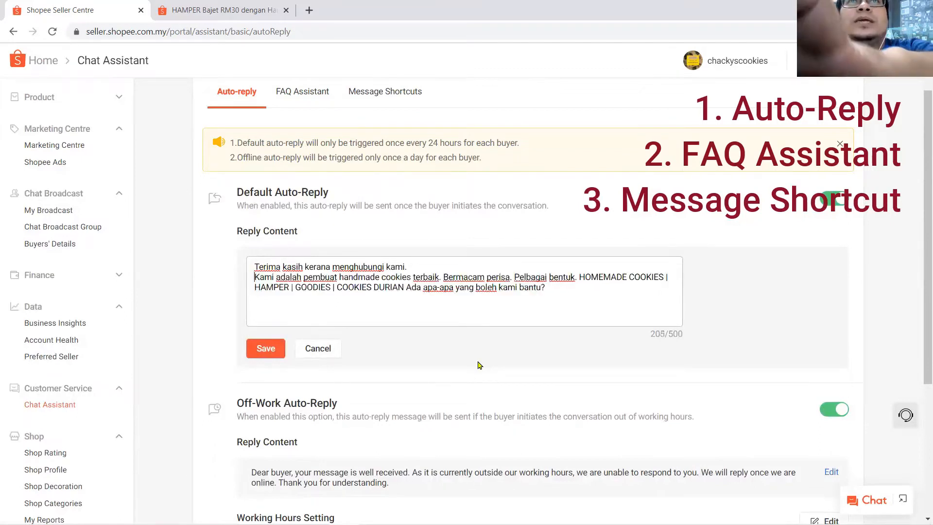
{"action": "key", "text": "Return"}
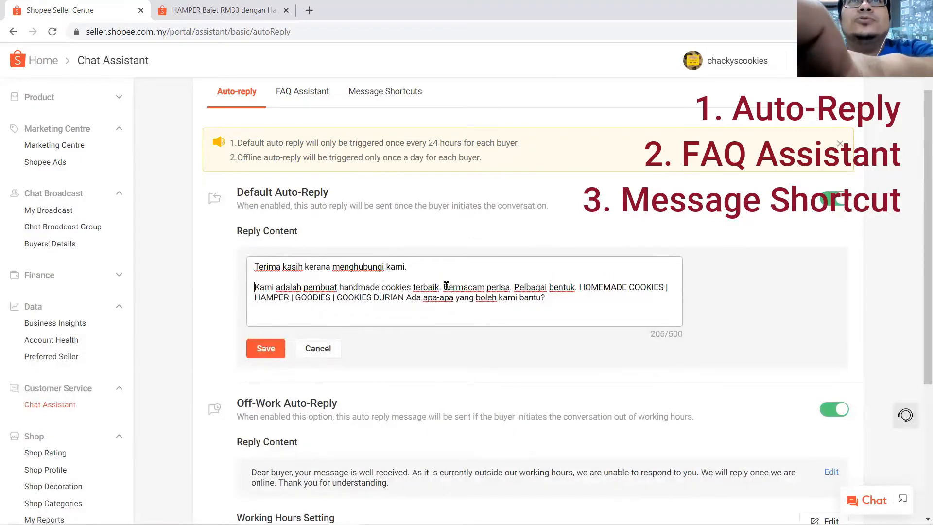
{"action": "left_click", "coordinate": [580, 287]}
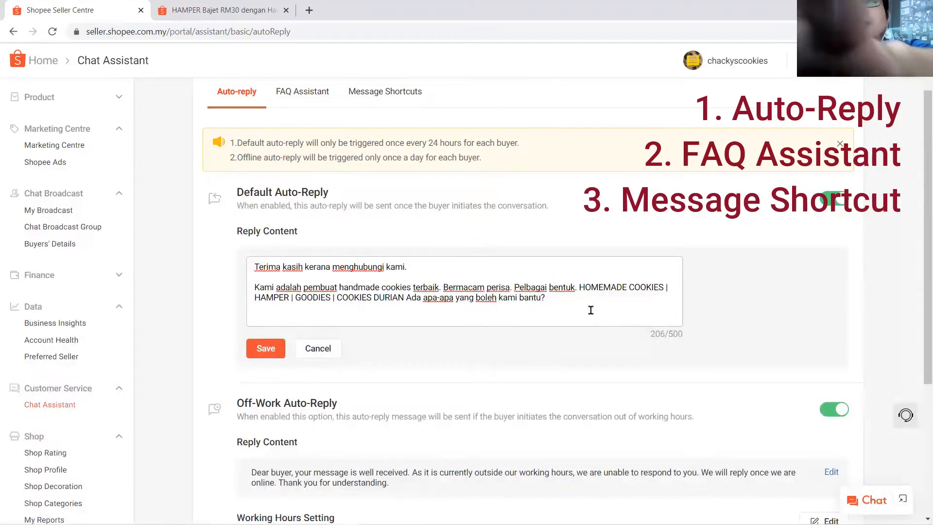
{"action": "key", "text": "BackSpace"}
{"action": "key", "text": "Return"}
{"action": "left_click", "coordinate": [497, 298]}
{"action": "key", "text": "Return"}
{"action": "key", "text": "Return"}
{"action": "scroll", "coordinate": [341, 306], "scroll_direction": "down", "scroll_amount": 1}
{"action": "left_click", "coordinate": [258, 287]}
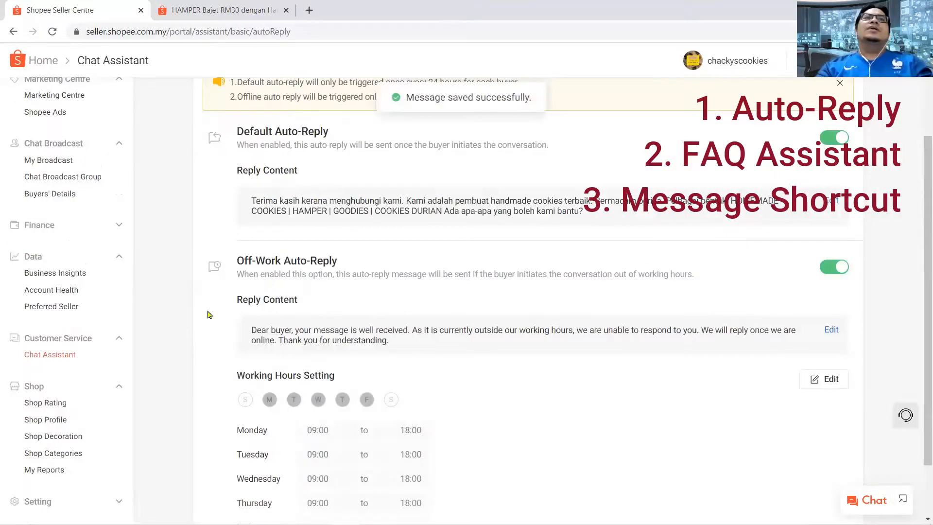
- Turn off the Off-Work Auto-Reply, leaving the Default Auto-Reply enabled
{"action": "scroll", "coordinate": [179, 339], "scroll_direction": "up", "scroll_amount": 1}
{"action": "scroll", "coordinate": [179, 339], "scroll_direction": "up", "scroll_amount": 1}
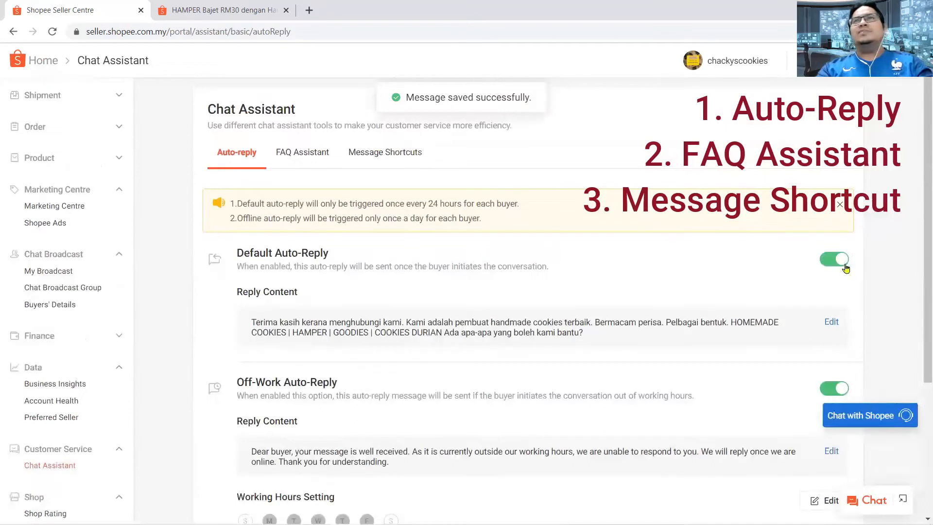
{"action": "scroll", "coordinate": [832, 265], "scroll_direction": "down", "scroll_amount": 2}
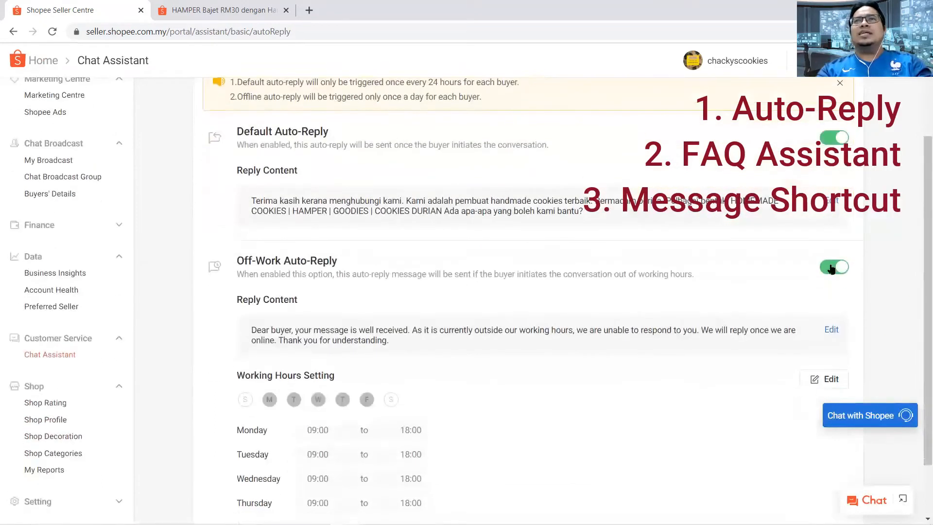
{"action": "left_click", "coordinate": [838, 269]}
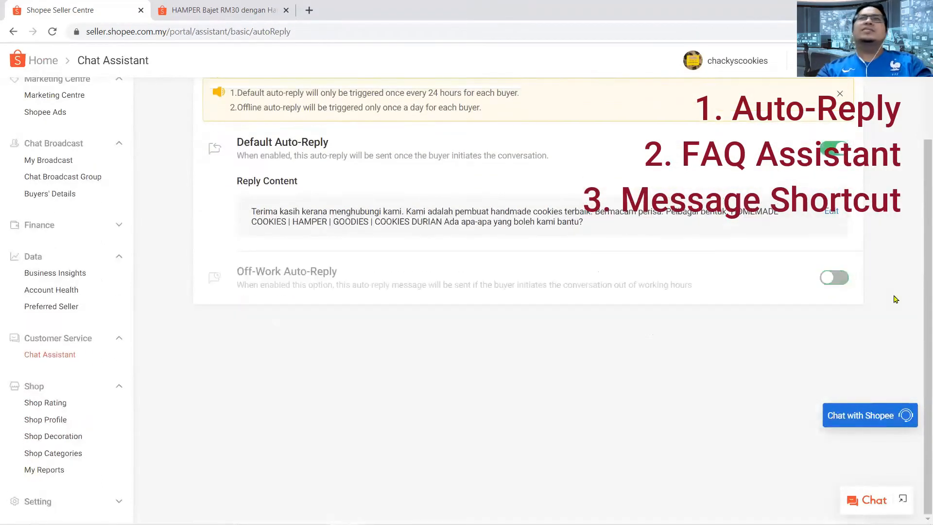
{"action": "scroll", "coordinate": [831, 282], "scroll_direction": "up", "scroll_amount": 2}
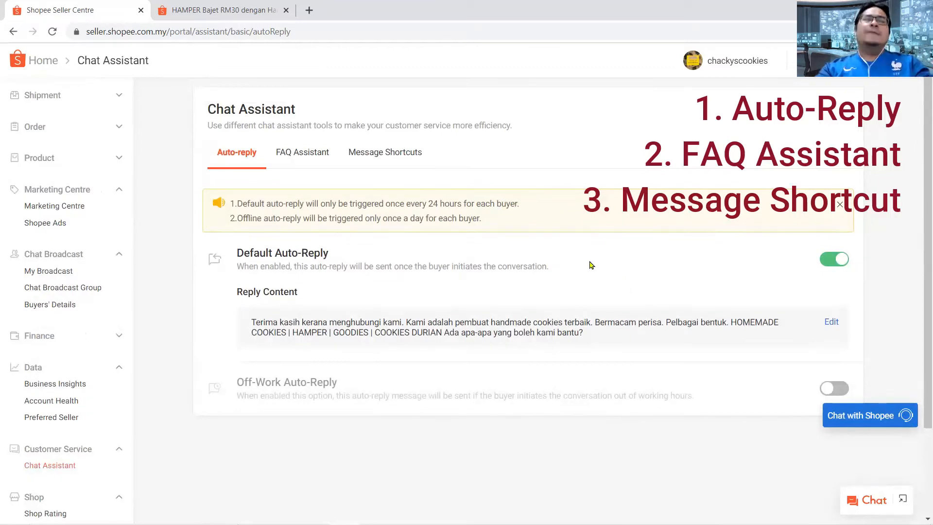
- Start creating a new Shop FAQ in the FAQ Assistant
{"action": "left_click", "coordinate": [298, 154]}
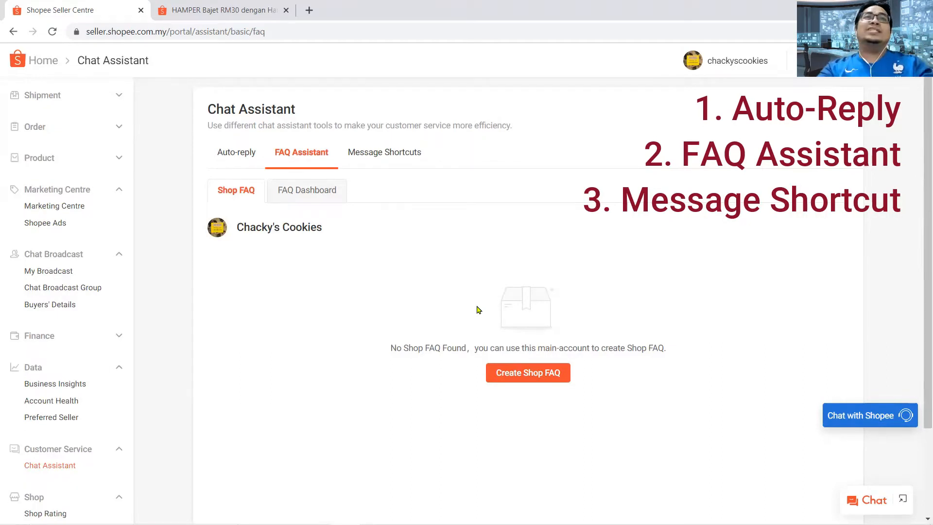
{"action": "scroll", "coordinate": [479, 313], "scroll_direction": "down", "scroll_amount": 1}
{"action": "left_click", "coordinate": [519, 324]}
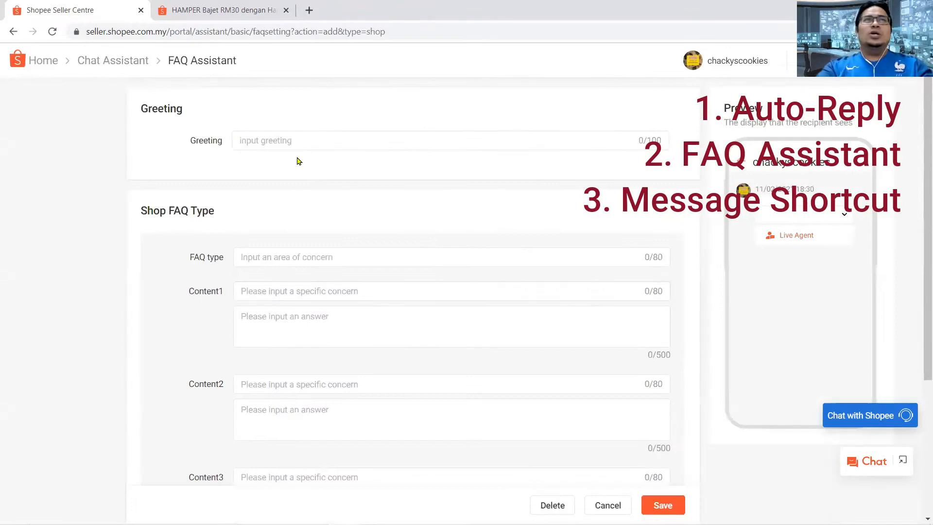
- Enter the FAQ greeting "Hai. Salam. Ingin Tahu Lanjut Tentang HAMPER Kami?"
{"action": "left_click", "coordinate": [309, 135]}
{"action": "type", "text": "Hai. Salam."}
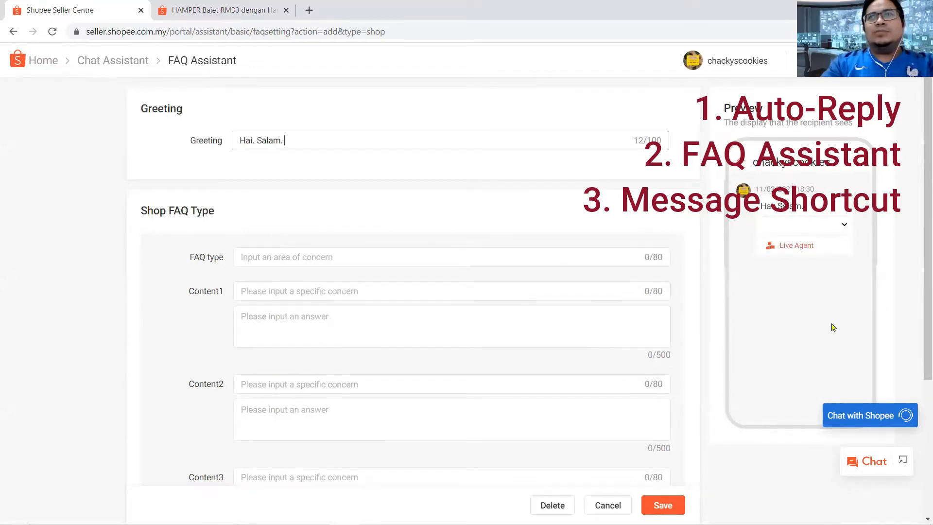
{"action": "type", "text": "Ingin T"}
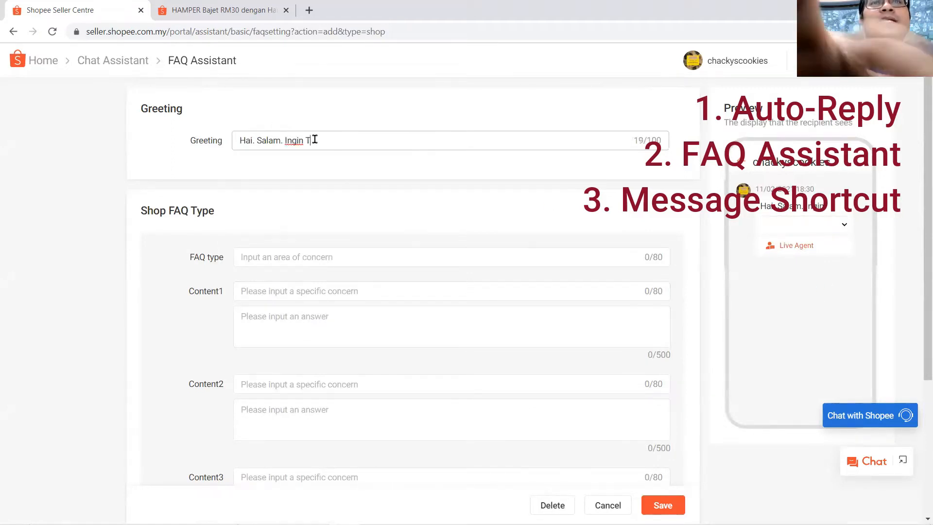
{"action": "type", "text": "ahu Lanjut "}
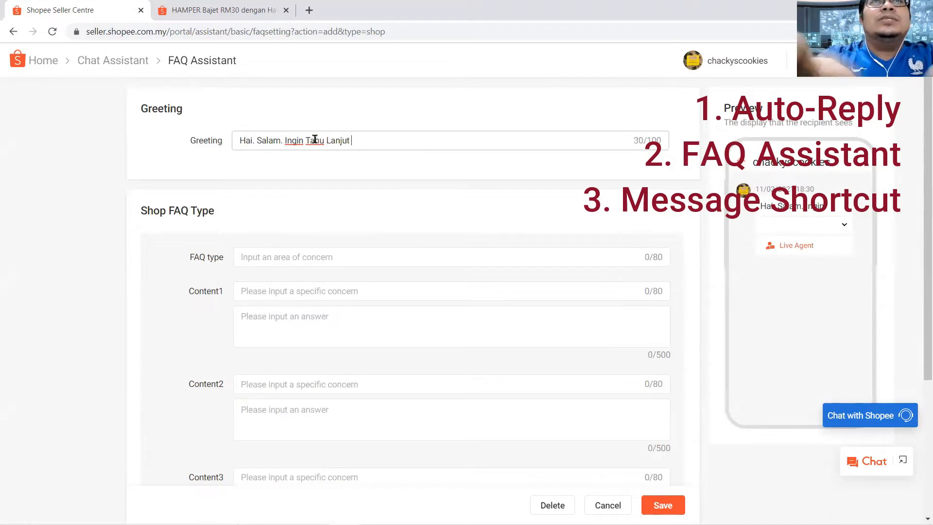
{"action": "type", "text": "t"}
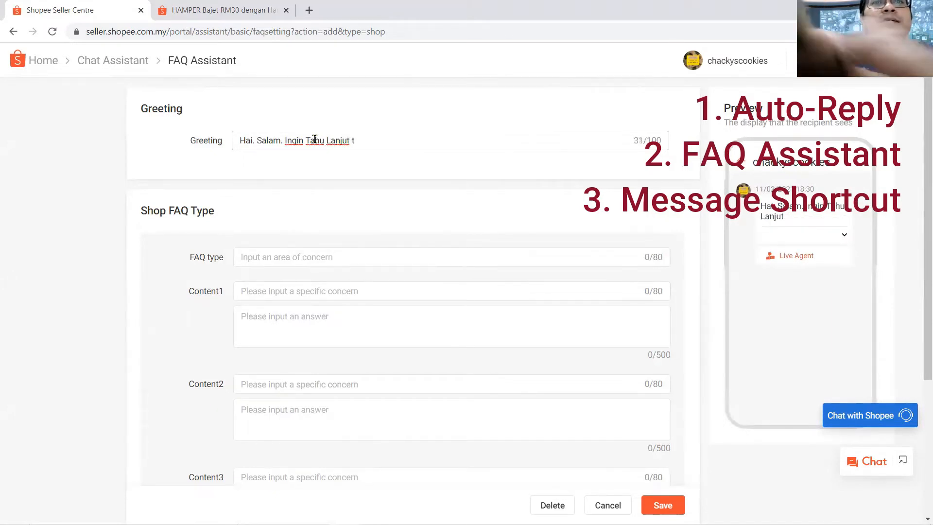
{"action": "type", "text": "entang"}
{"action": "key", "text": "BackSpace"}
{"action": "key", "text": "BackSpace"}
{"action": "key", "text": "BackSpace"}
{"action": "key", "text": "BackSpace"}
{"action": "key", "text": "BackSpace"}
{"action": "key", "text": "BackSpace"}
{"action": "key", "text": "BackSpace"}
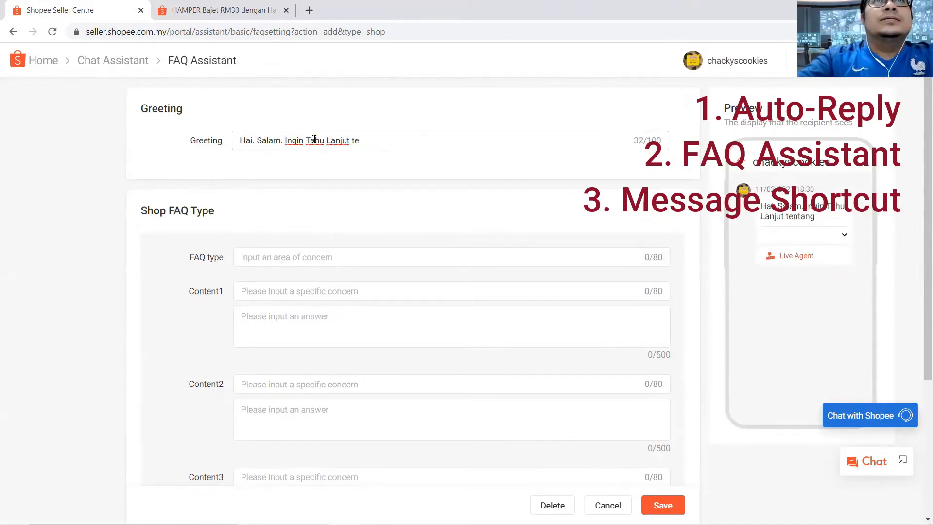
{"action": "type", "text": "Tentang"}
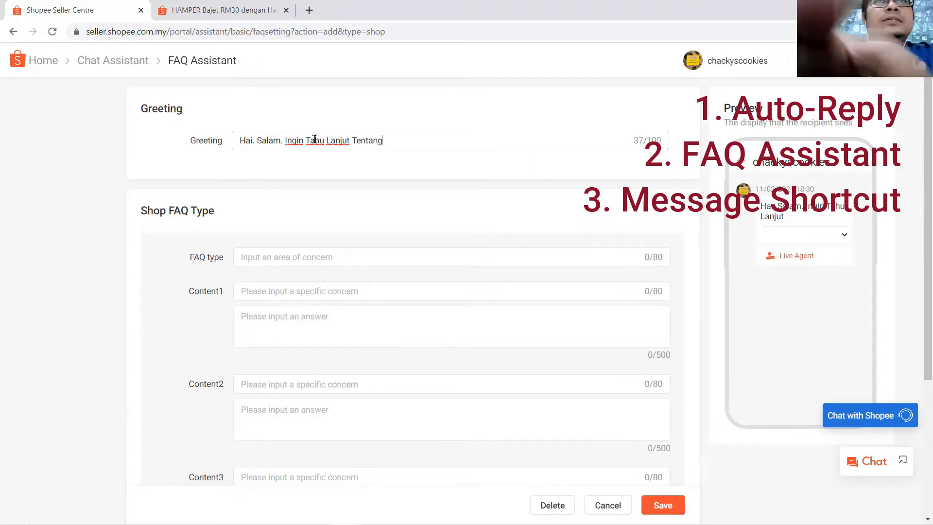
{"action": "type", "text": " HAMPER "}
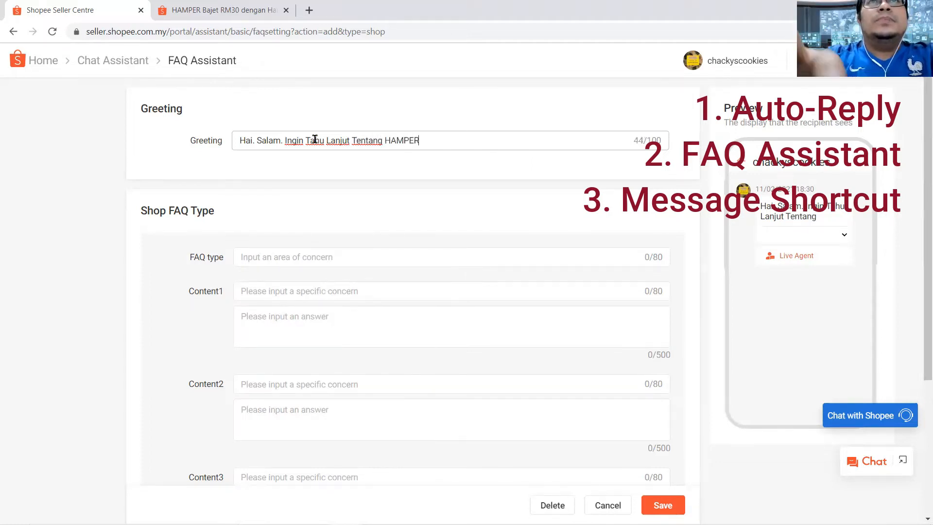
{"action": "type", "text": "Kami?"}
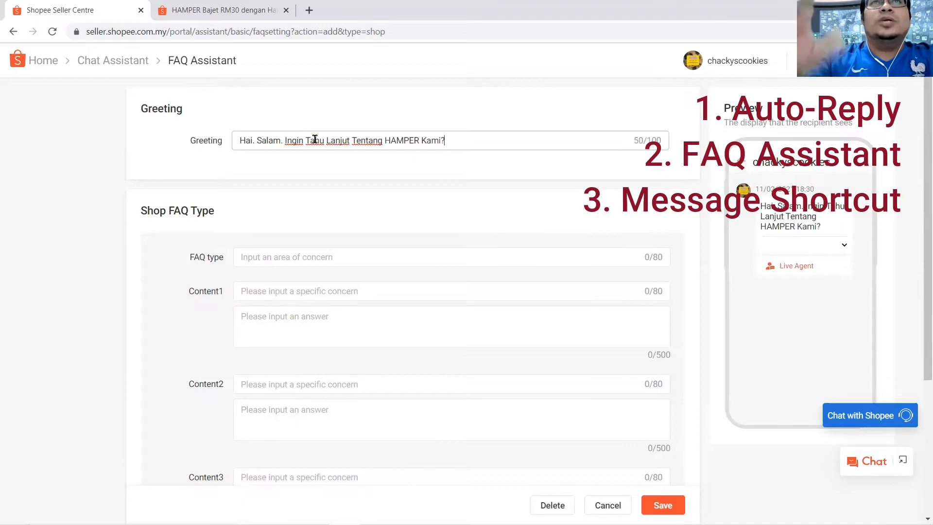
- Set the FAQ type to Product Concern and enter "Isi Hamper RM30" as the Content1 concern
{"action": "left_click", "coordinate": [287, 259]}
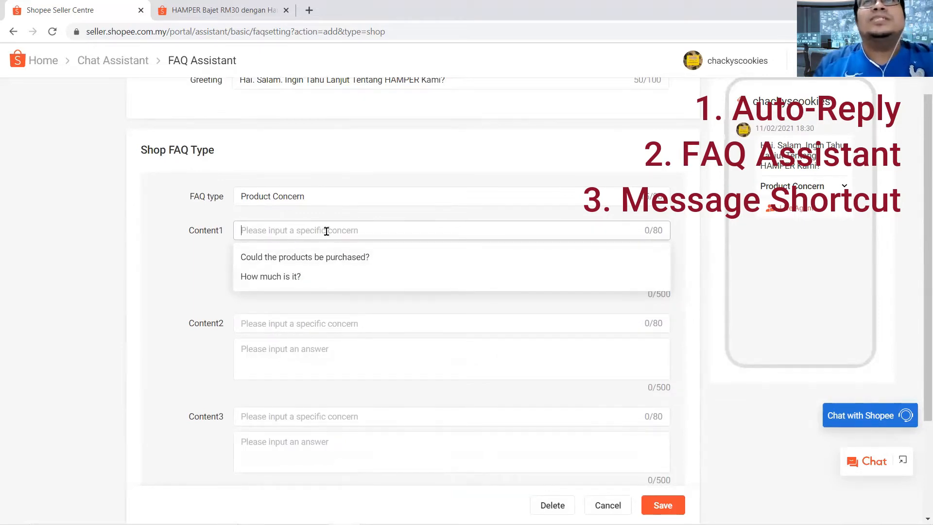
{"action": "type", "text": "ad"}
{"action": "key", "text": "BackSpace"}
{"action": "key", "text": "BackSpace"}
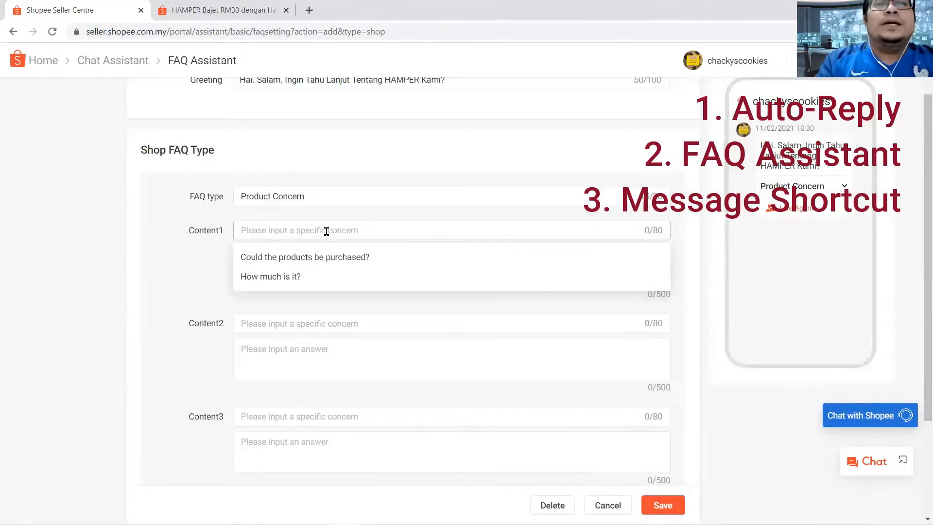
{"action": "type", "text": "Isi Hamper"}
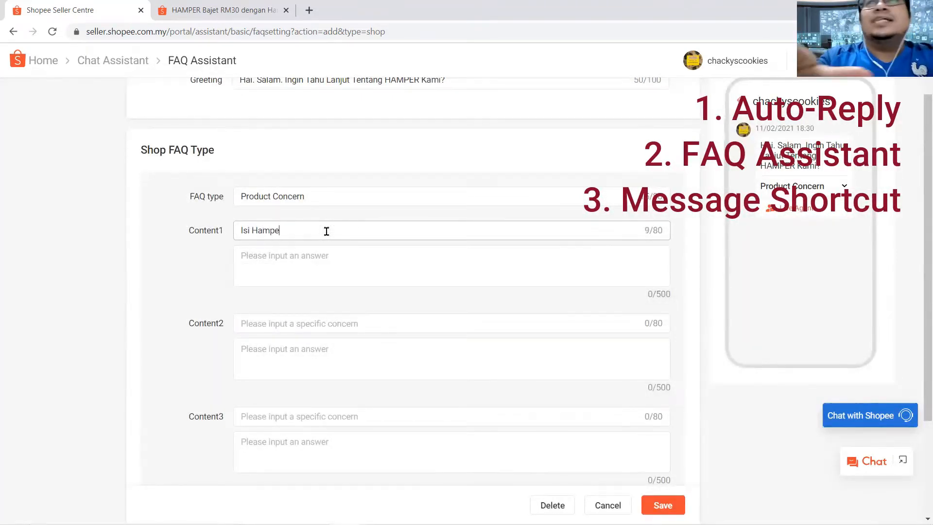
{"action": "left_click", "coordinate": [305, 261]}
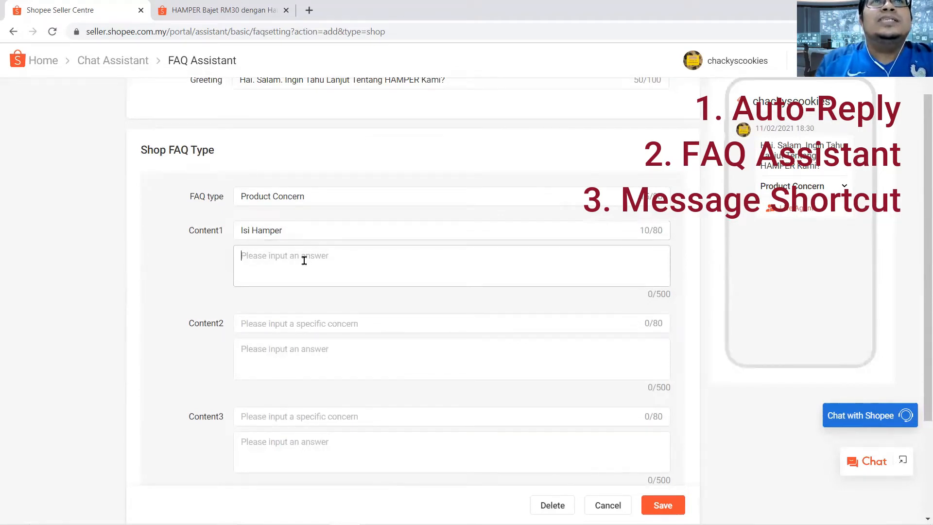
{"action": "left_click", "coordinate": [297, 228]}
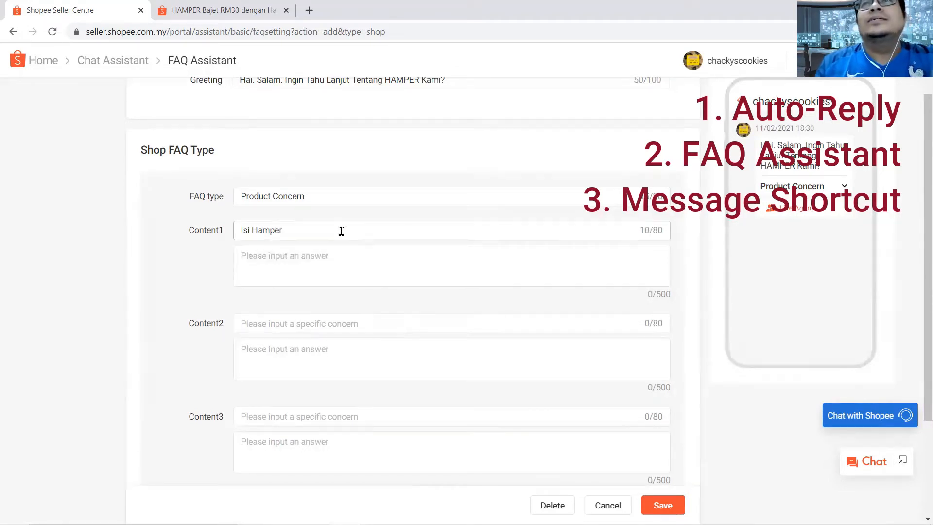
{"action": "type", "text": "RM"}
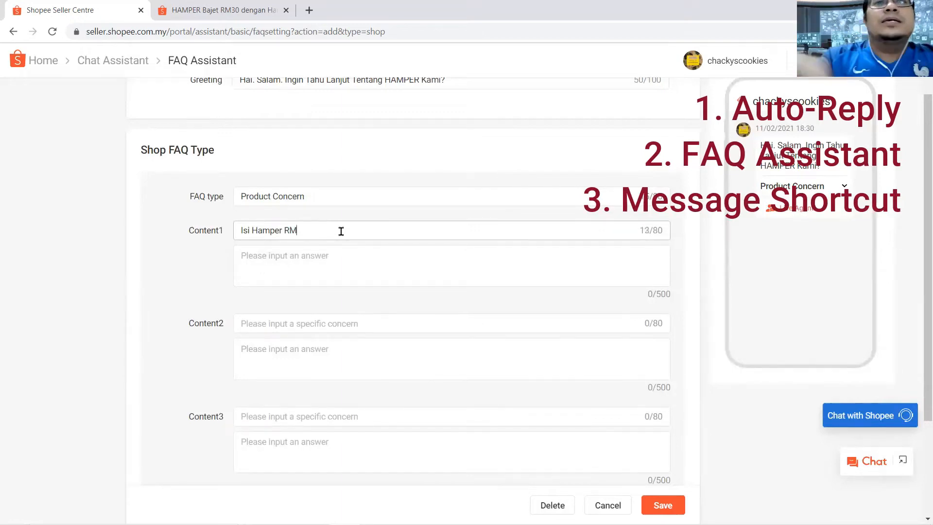
{"action": "type", "text": "30"}
- Copy the itemised hamper contents, including the total line, from the RM30 hamper listing's product description
{"action": "left_click", "coordinate": [323, 256]}
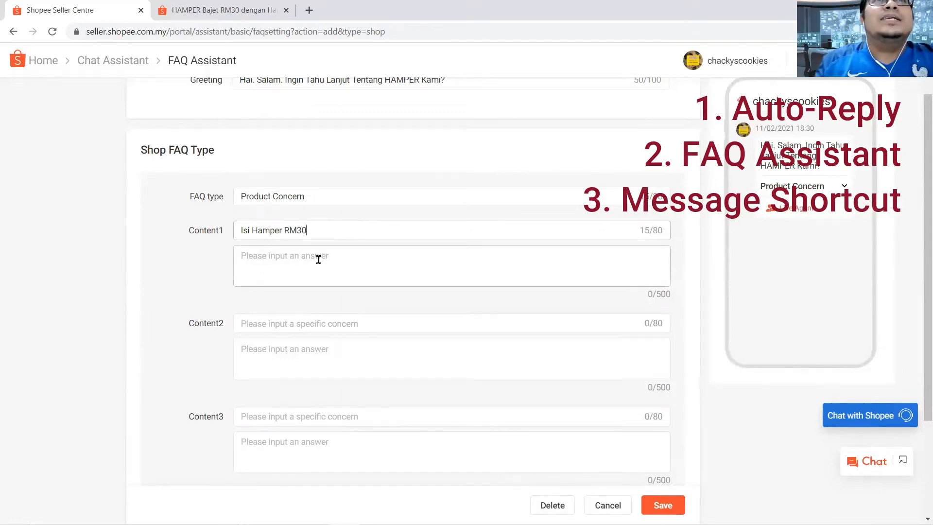
{"action": "left_click", "coordinate": [223, 10]}
{"action": "scroll", "coordinate": [374, 357], "scroll_direction": "down", "scroll_amount": 5}
{"action": "scroll", "coordinate": [374, 357], "scroll_direction": "down", "scroll_amount": 10}
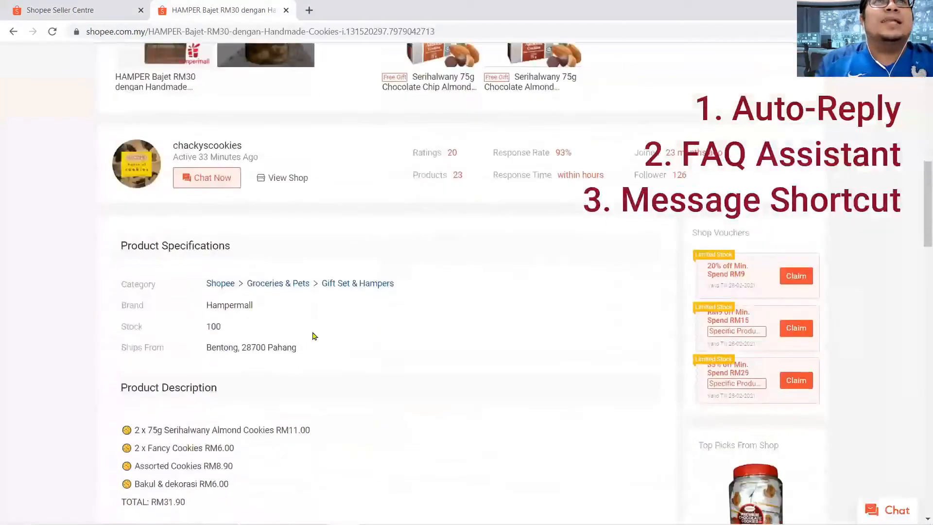
{"action": "left_click_drag", "start_coordinate": [124, 245], "coordinate": [190, 325]}
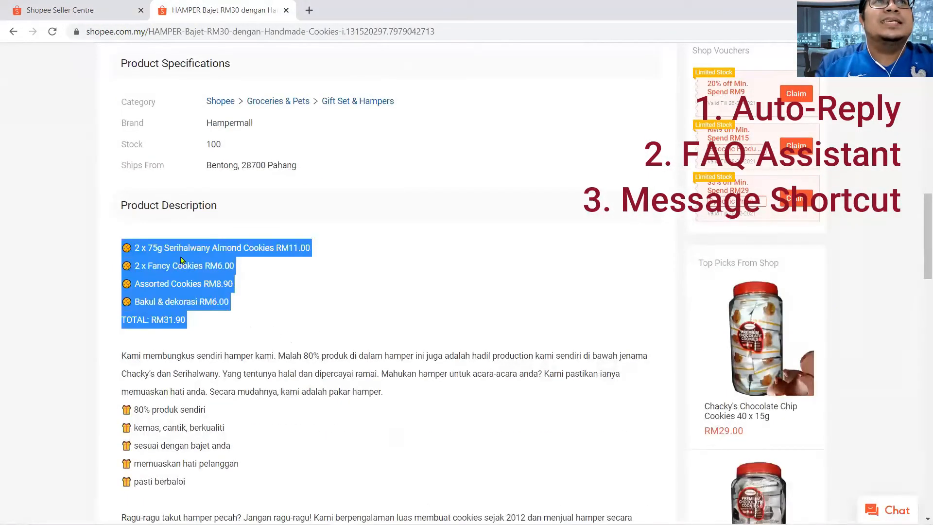
{"action": "right_click", "coordinate": [182, 259]}
{"action": "left_click", "coordinate": [210, 266]}
- Paste the copied RM30 hamper item list as the Content1 answer and remove the trailing blank line
{"action": "left_click", "coordinate": [105, 5]}
{"action": "left_click", "coordinate": [268, 250]}
{"action": "right_click", "coordinate": [271, 253]}
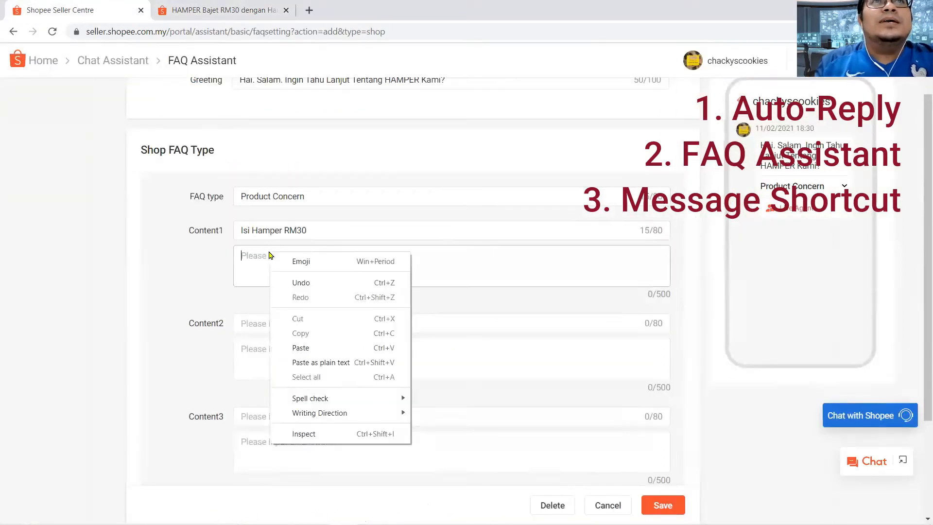
{"action": "left_click", "coordinate": [339, 347]}
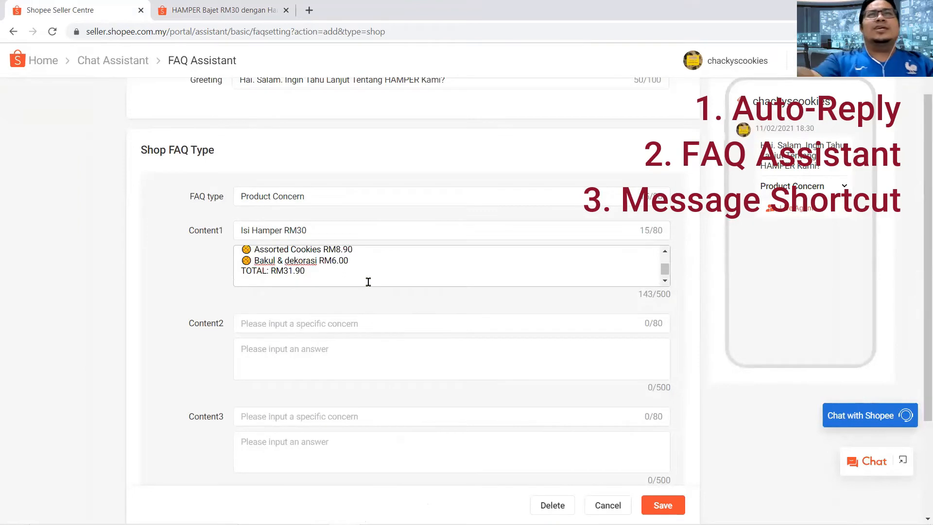
{"action": "key", "text": "BackSpace"}
{"action": "scroll", "coordinate": [369, 280], "scroll_direction": "up", "scroll_amount": 2}
{"action": "scroll", "coordinate": [173, 311], "scroll_direction": "up", "scroll_amount": 1}
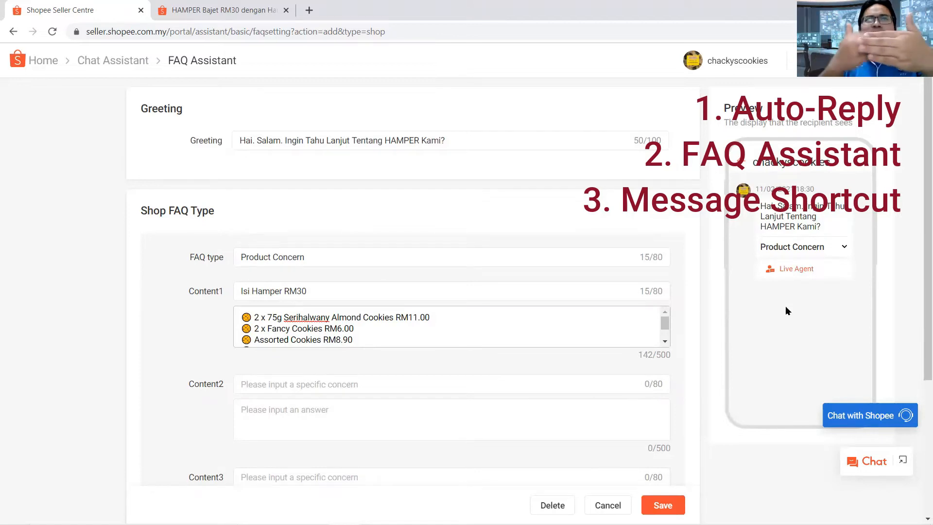
- Enter "Isi Hamper RM50" as the Content2 concern
{"action": "left_click", "coordinate": [310, 385]}
{"action": "type", "text": "Isi "}
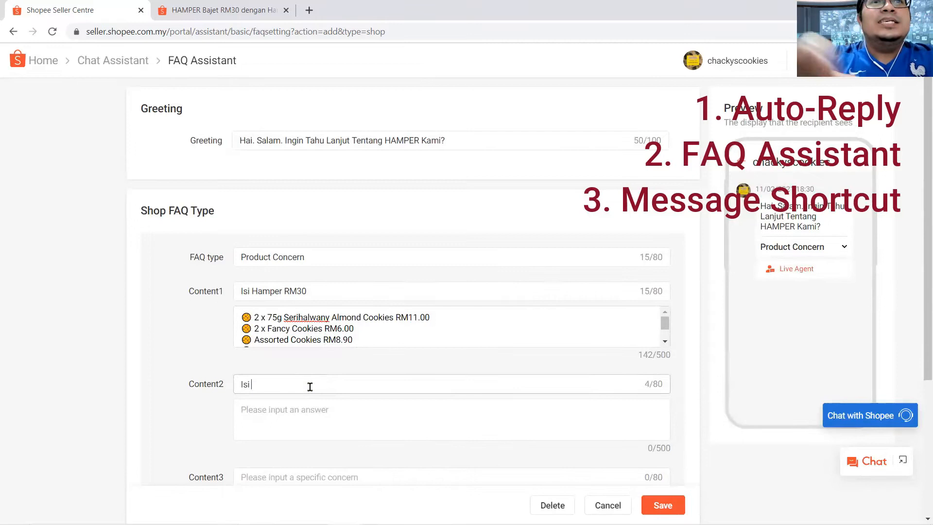
{"action": "type", "text": "Hamper R"}
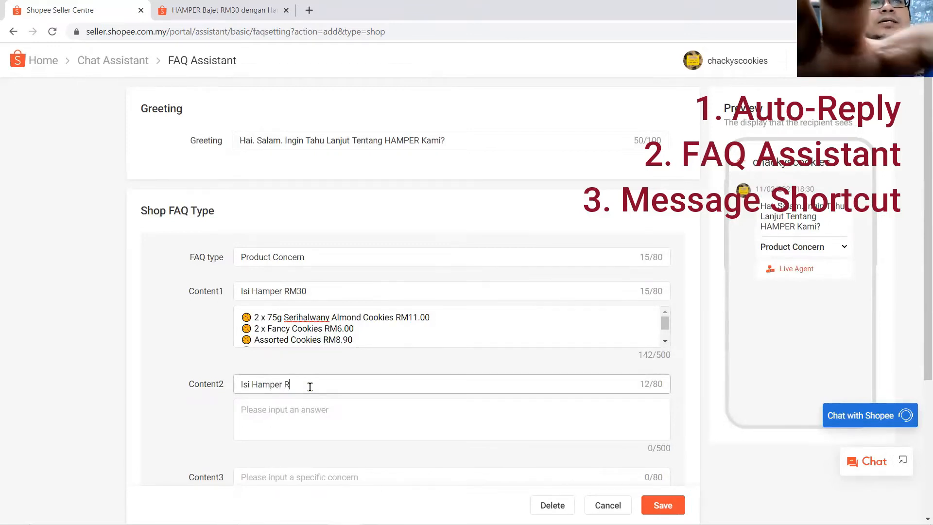
{"action": "type", "text": "M50"}
- Fill in the Content2 answer with the item list and total copied from the RM50 hamper's product listing
{"action": "left_click", "coordinate": [301, 410]}
{"action": "key", "text": "ctrl+Tab"}
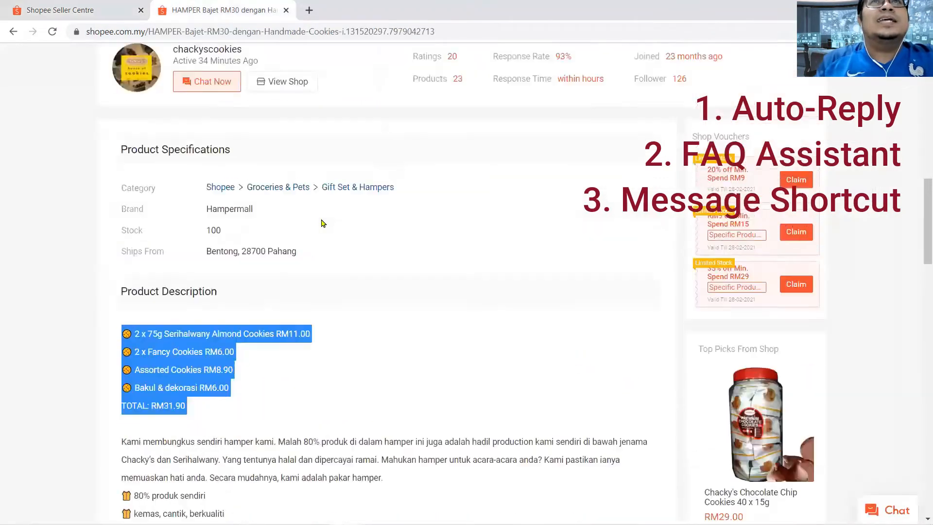
{"action": "scroll", "coordinate": [321, 223], "scroll_direction": "up", "scroll_amount": 8}
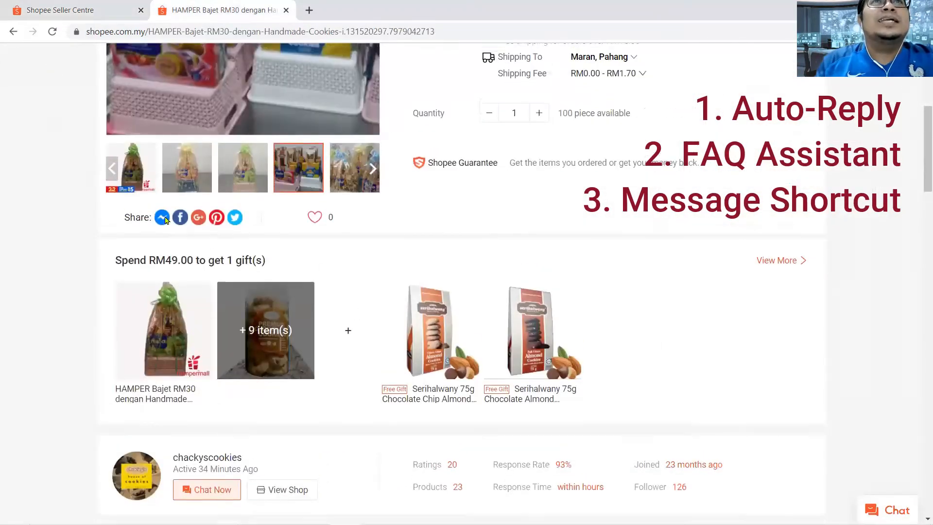
{"action": "scroll", "coordinate": [165, 220], "scroll_direction": "up", "scroll_amount": 2}
{"action": "key", "text": "alt+Left"}
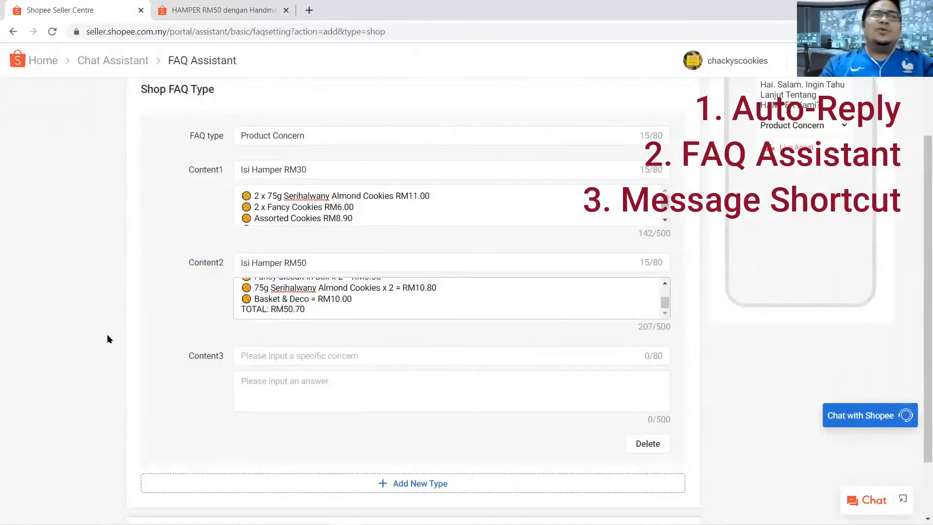
- Replace the FAQ type name with "HAMPER BAJET"
{"action": "scroll", "coordinate": [107, 339], "scroll_direction": "up", "scroll_amount": 3}
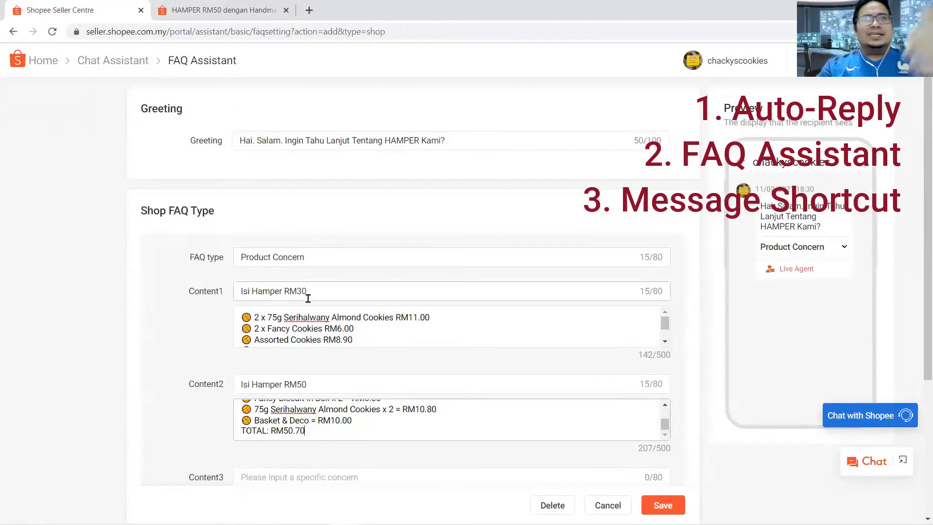
{"action": "left_click", "coordinate": [316, 259]}
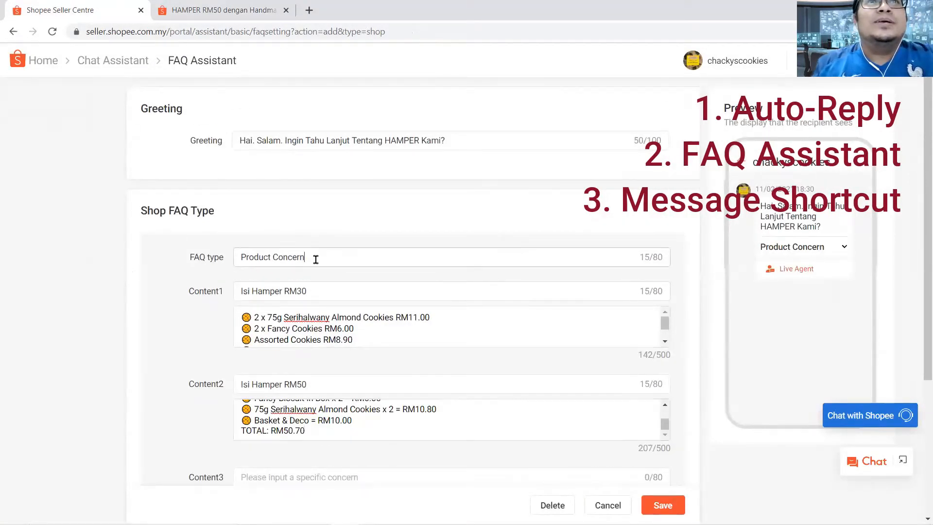
{"action": "left_click_drag", "start_coordinate": [327, 254], "coordinate": [207, 248]}
{"action": "type", "text": "s"}
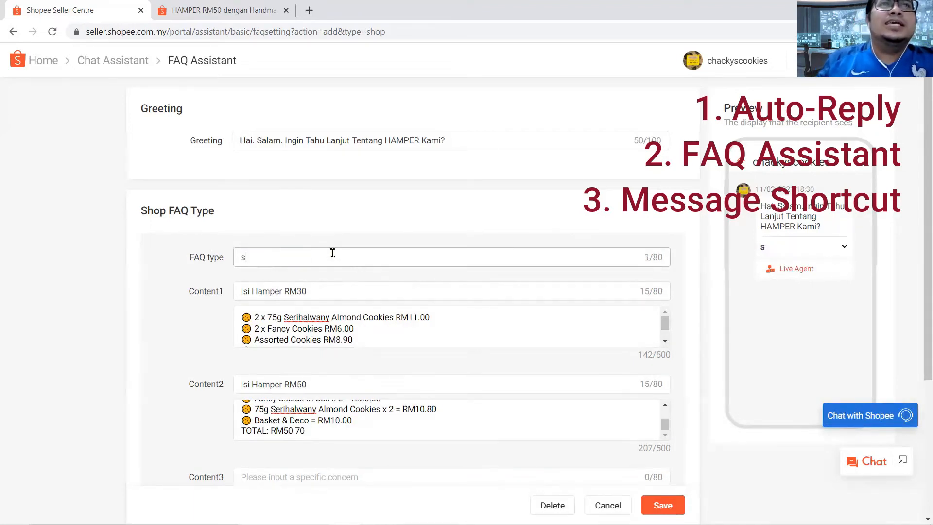
{"action": "key", "text": "BackSpace"}
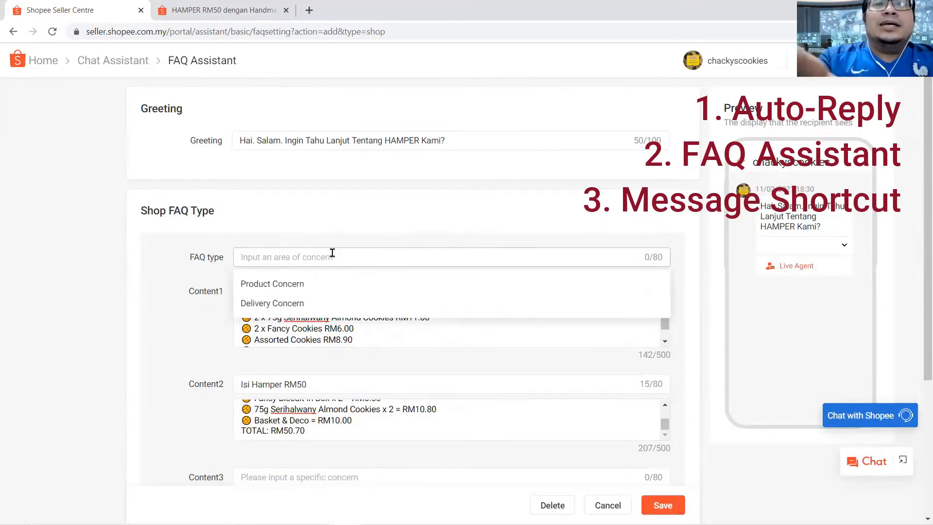
{"action": "type", "text": "HAMPER BAJET"}
{"action": "left_click", "coordinate": [329, 290]}
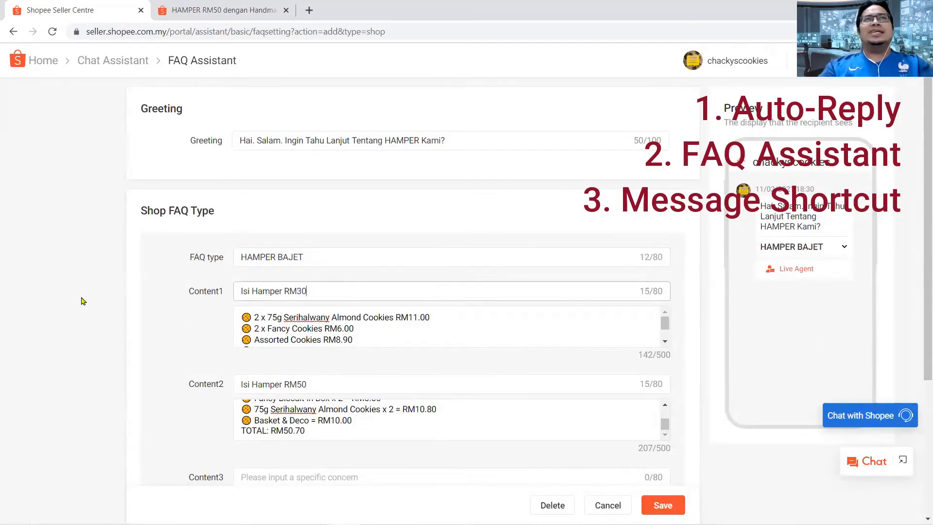
- Review the completed Shop FAQ entries and save the FAQ
{"action": "scroll", "coordinate": [427, 415], "scroll_direction": "down", "scroll_amount": 4}
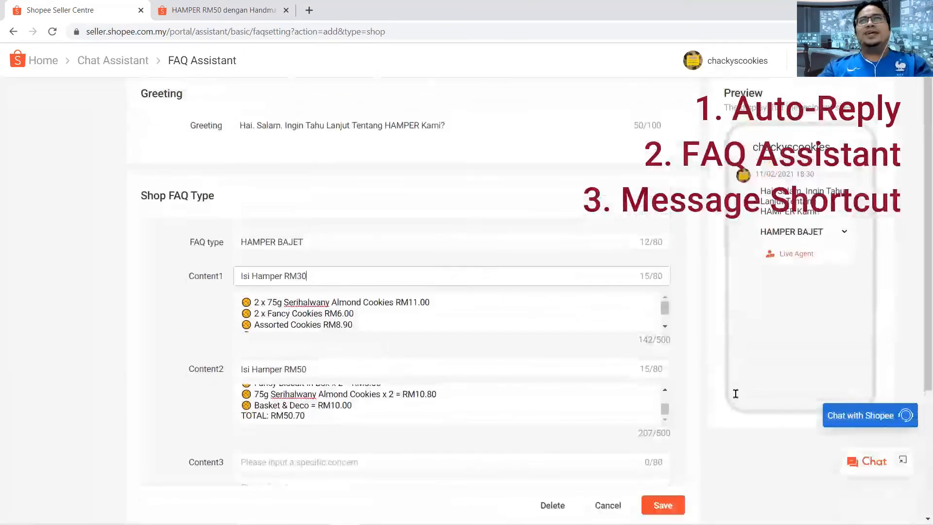
{"action": "scroll", "coordinate": [738, 321], "scroll_direction": "down", "scroll_amount": 4}
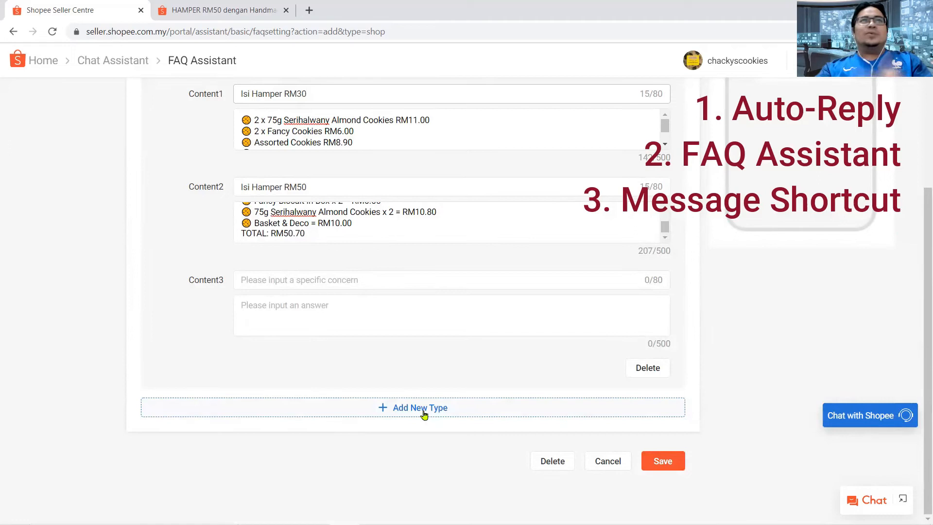
{"action": "scroll", "coordinate": [50, 374], "scroll_direction": "up", "scroll_amount": 3}
{"action": "scroll", "coordinate": [94, 295], "scroll_direction": "up", "scroll_amount": 1}
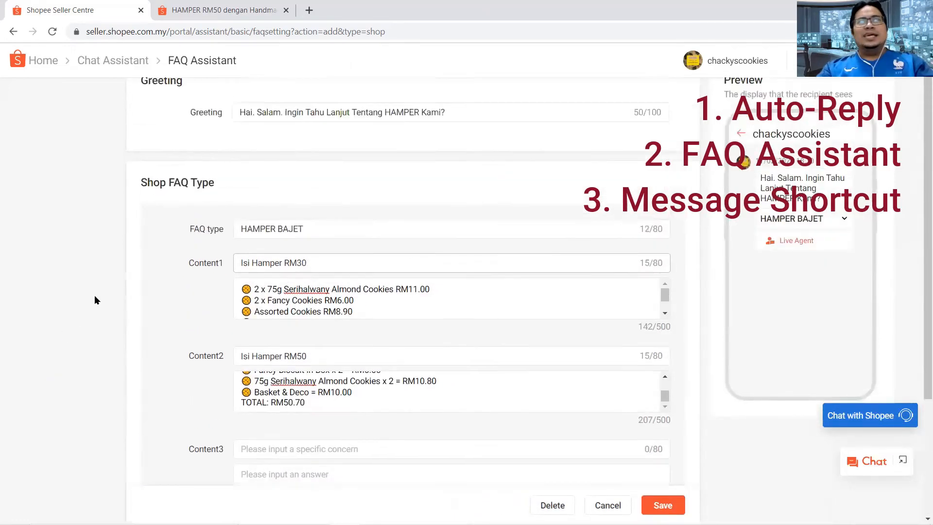
{"action": "scroll", "coordinate": [73, 348], "scroll_direction": "down", "scroll_amount": 4}
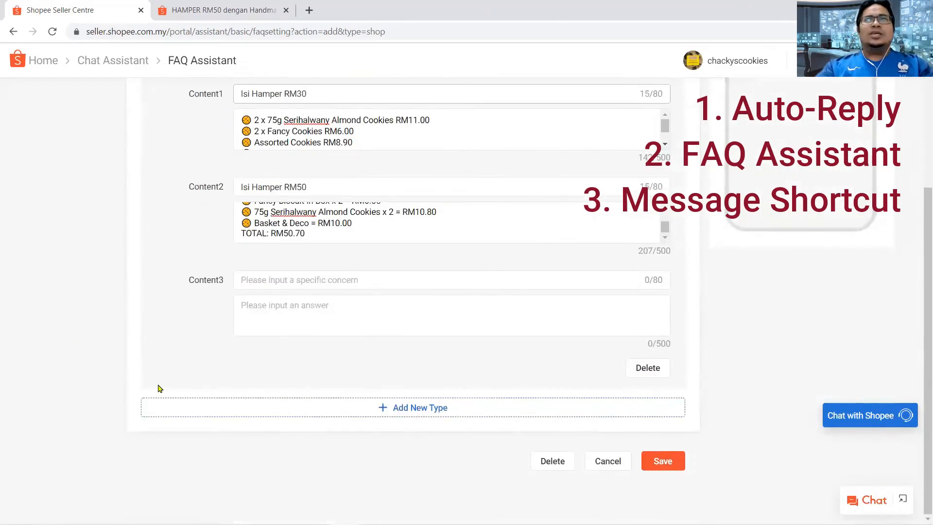
{"action": "left_click", "coordinate": [663, 462]}
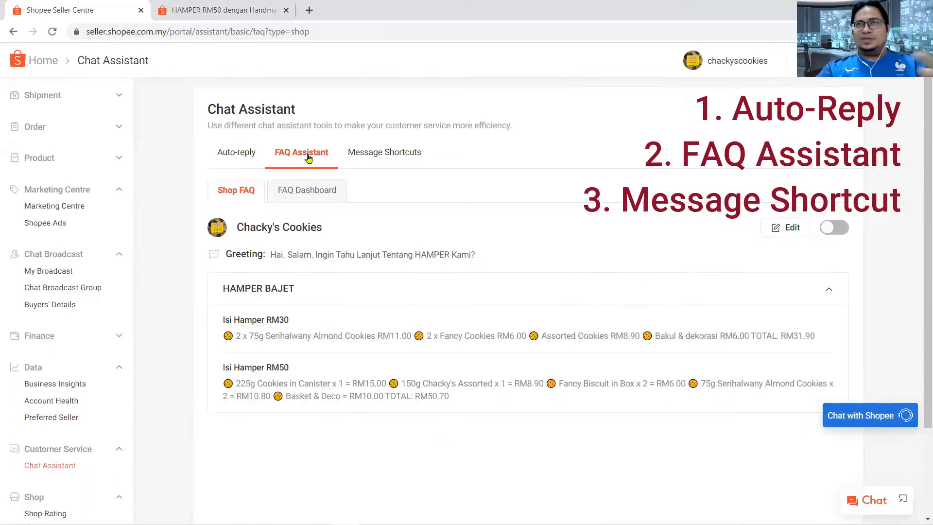
- Open the Message Shortcuts settings and view the preview of how shortcuts appear in chat
{"action": "left_click", "coordinate": [400, 154]}
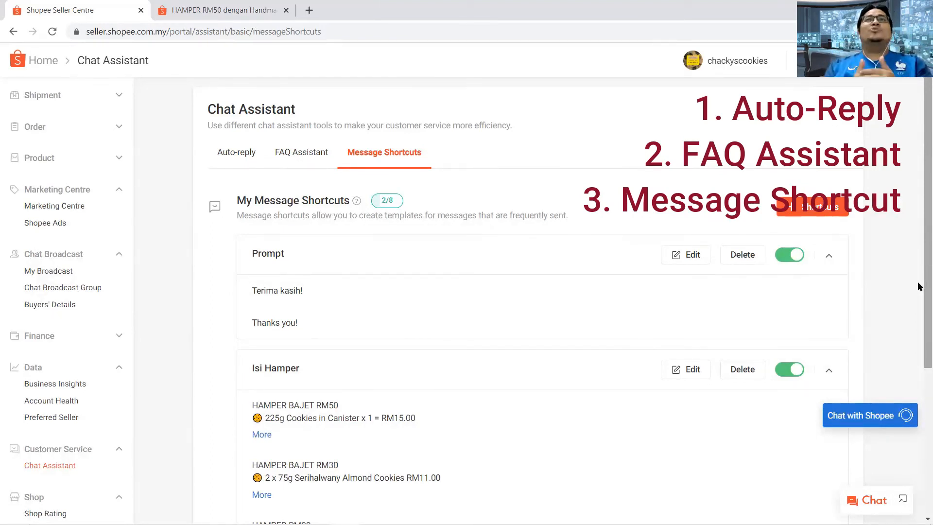
{"action": "left_click", "coordinate": [356, 201]}
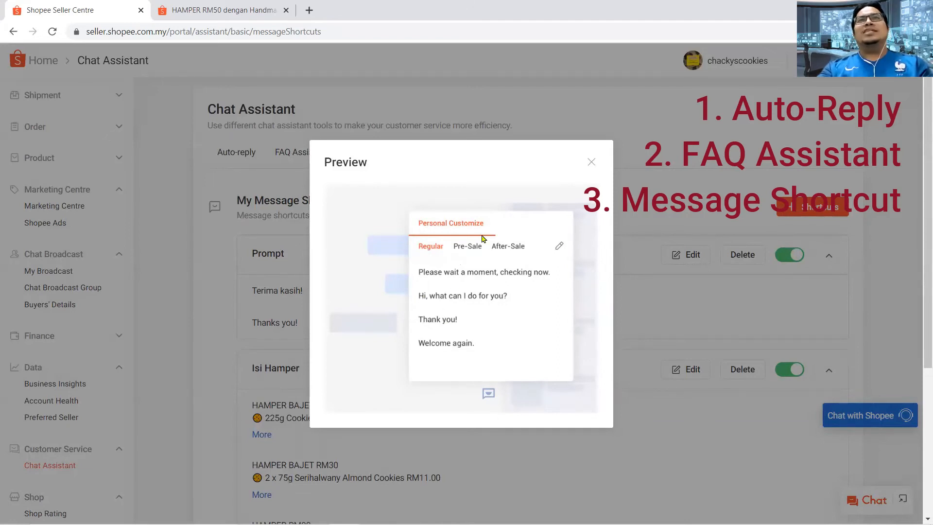
{"action": "left_click", "coordinate": [589, 163]}
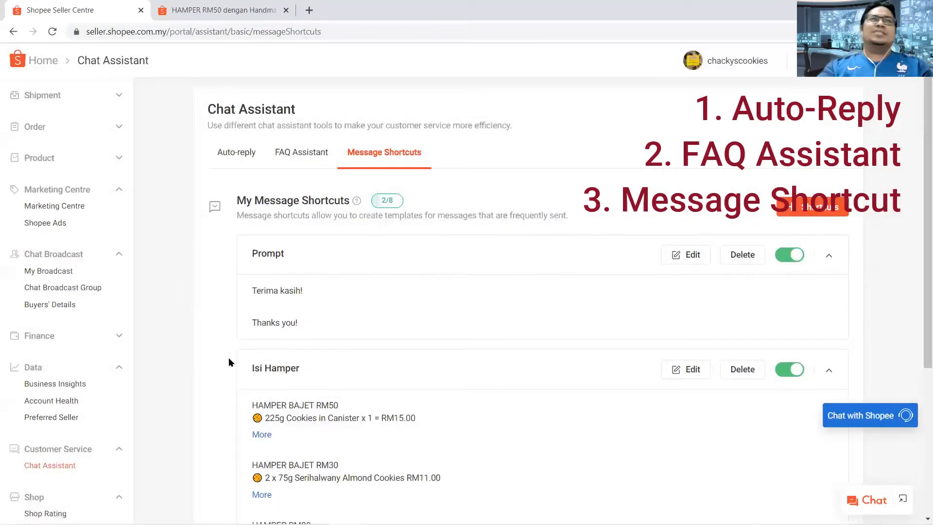
{"action": "scroll", "coordinate": [211, 355], "scroll_direction": "down", "scroll_amount": 1}
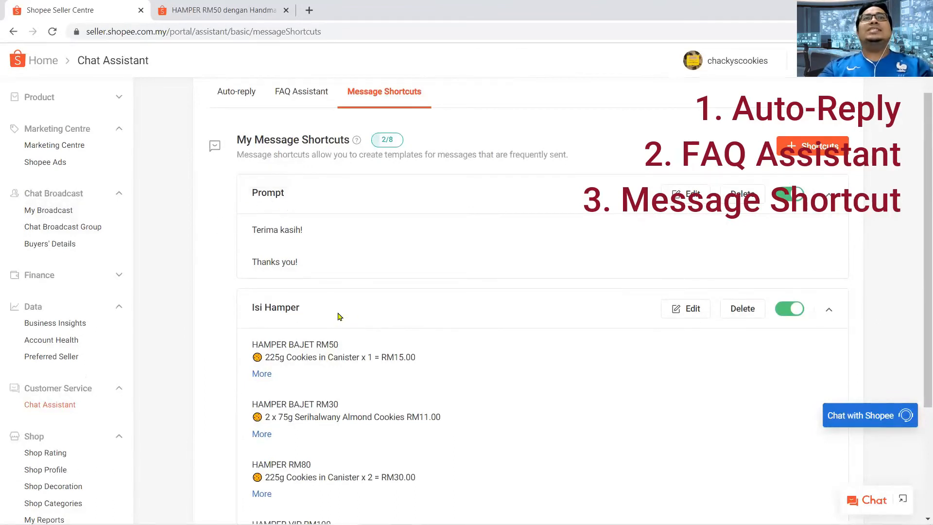
{"action": "left_click", "coordinate": [357, 140]}
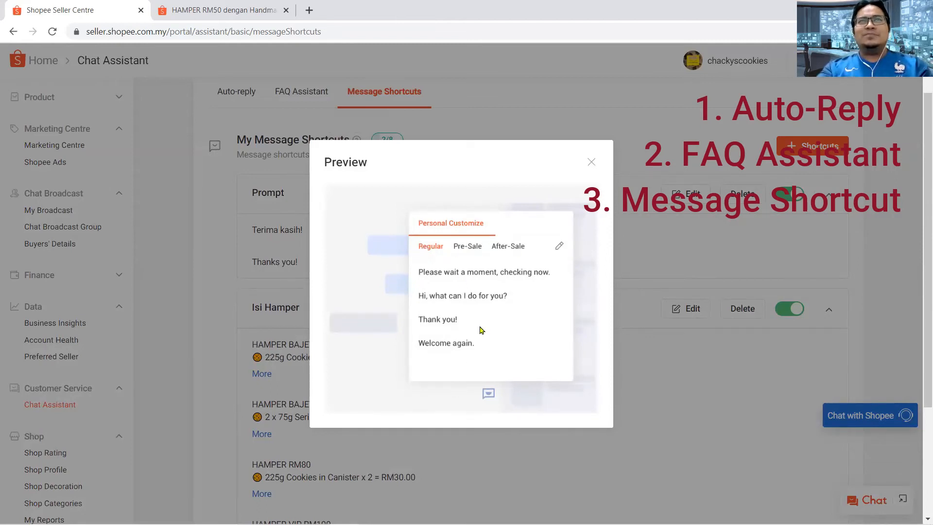
{"action": "left_click", "coordinate": [592, 161]}
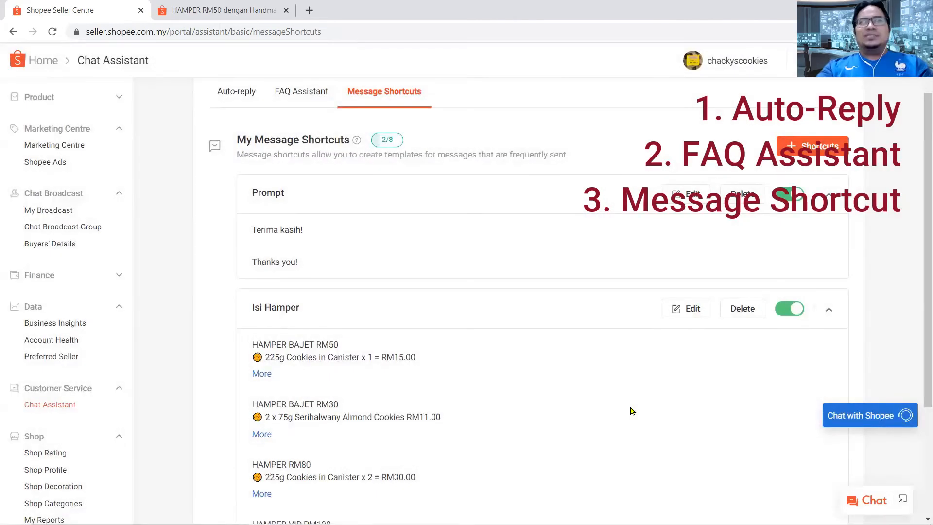
- Add "Selamat sejahtera." as a third message in the Prompt shortcut group and save the group
{"action": "scroll", "coordinate": [725, 287], "scroll_direction": "up", "scroll_amount": 1}
{"action": "scroll", "coordinate": [705, 292], "scroll_direction": "down", "scroll_amount": 1}
{"action": "scroll", "coordinate": [668, 263], "scroll_direction": "up", "scroll_amount": 1}
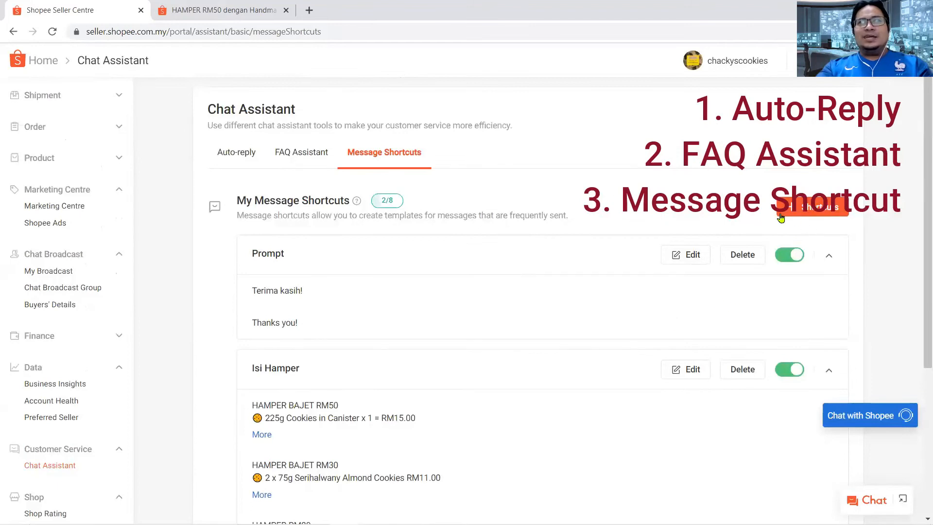
{"action": "scroll", "coordinate": [640, 385], "scroll_direction": "down", "scroll_amount": 3}
{"action": "scroll", "coordinate": [680, 340], "scroll_direction": "up", "scroll_amount": 2}
{"action": "left_click", "coordinate": [688, 194]}
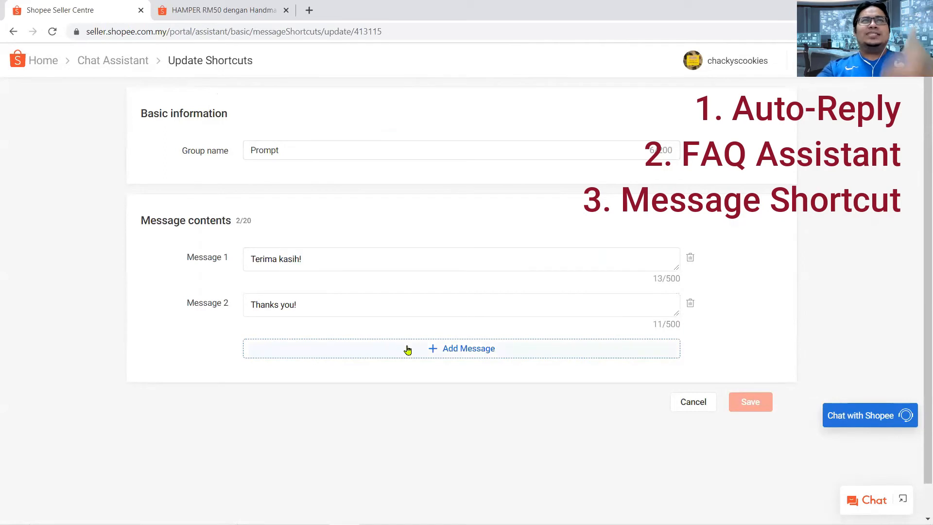
{"action": "left_click", "coordinate": [435, 352]}
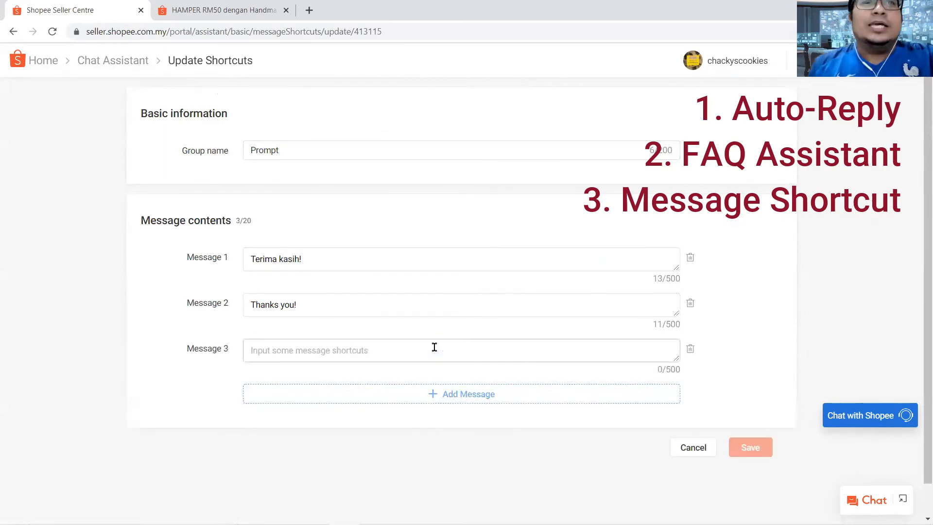
{"action": "left_click", "coordinate": [301, 350]}
{"action": "type", "text": "Selamat sejahtera."}
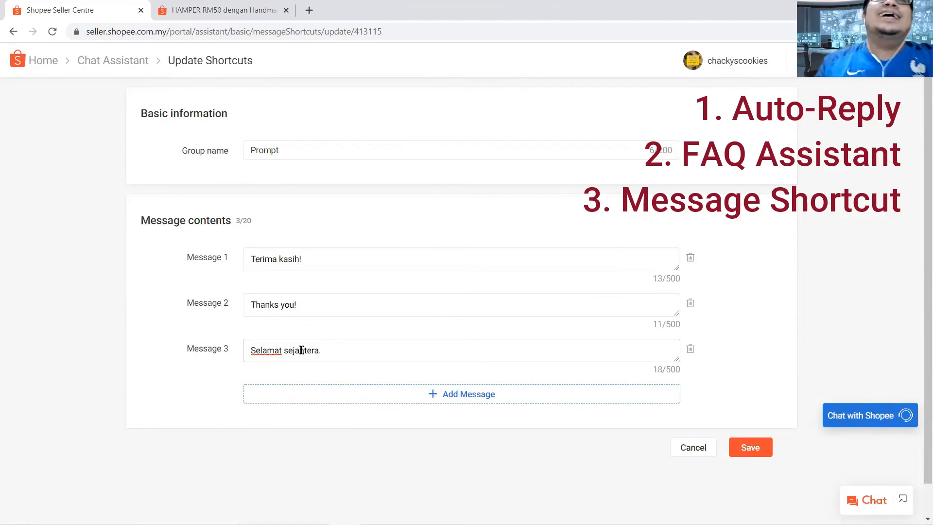
{"action": "left_click", "coordinate": [765, 447]}
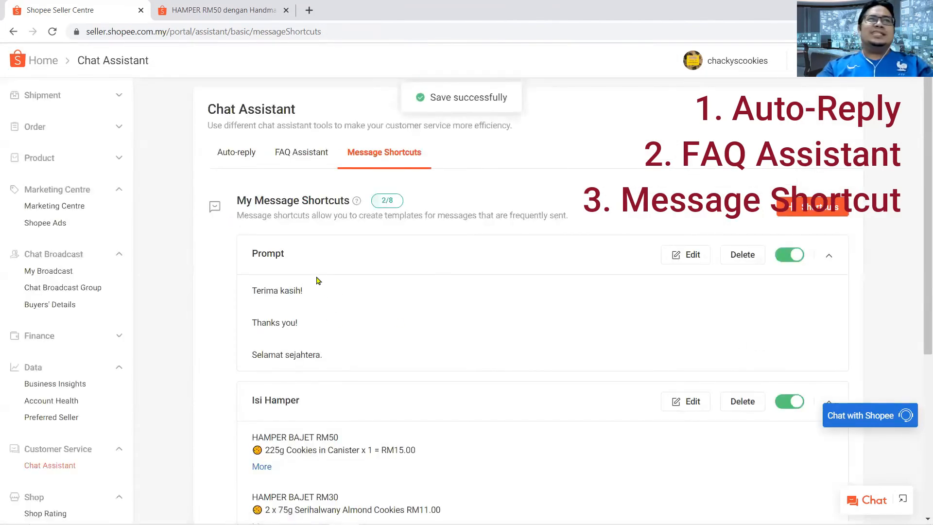
- Start a new message shortcut group and name it "Delivery"
{"action": "scroll", "coordinate": [318, 281], "scroll_direction": "down", "scroll_amount": 5}
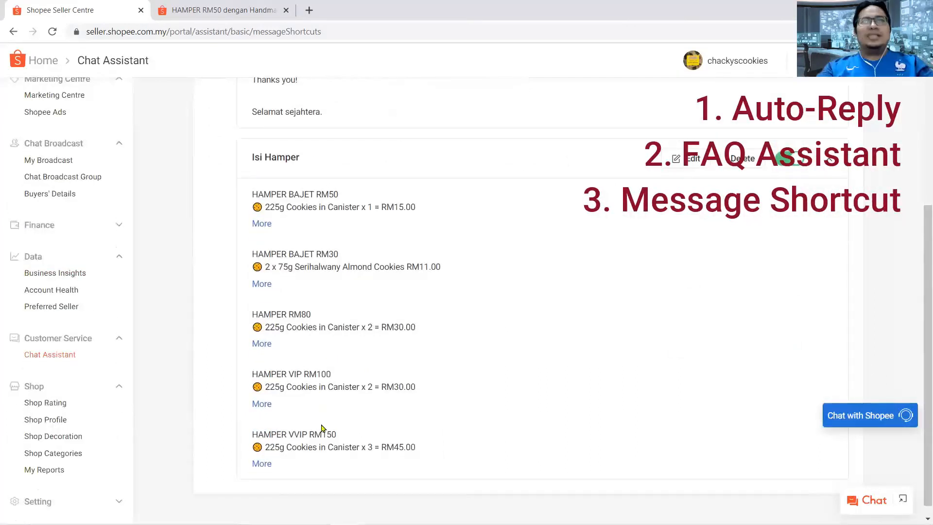
{"action": "scroll", "coordinate": [223, 327], "scroll_direction": "up", "scroll_amount": 5}
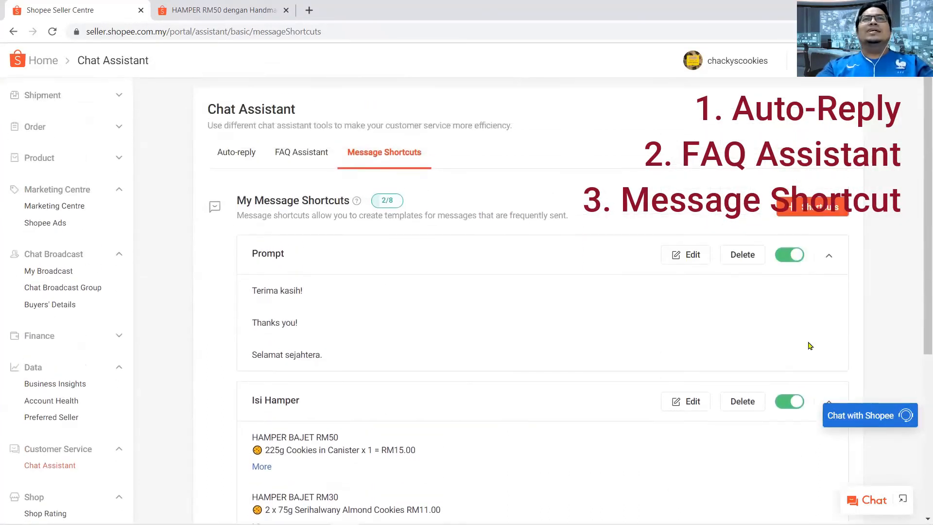
{"action": "left_click", "coordinate": [811, 209]}
{"action": "left_click", "coordinate": [283, 146]}
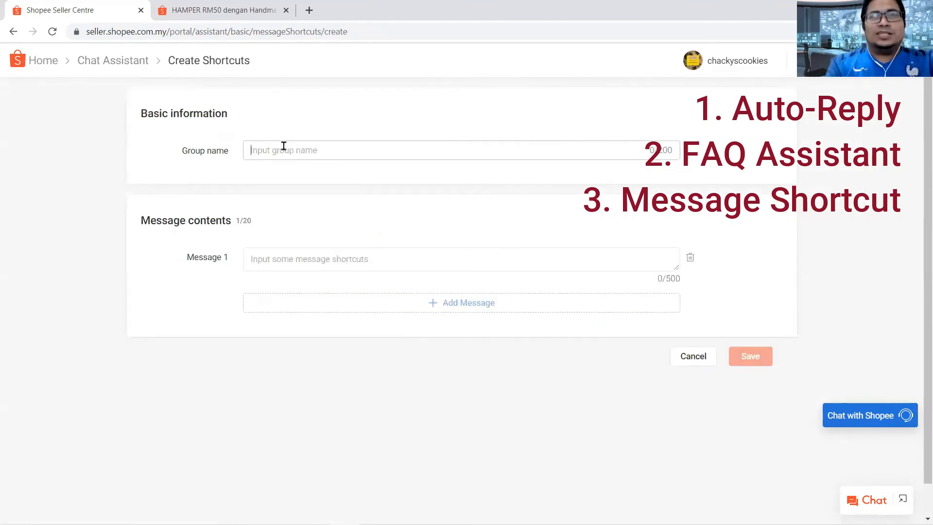
{"action": "type", "text": "Delivery"}
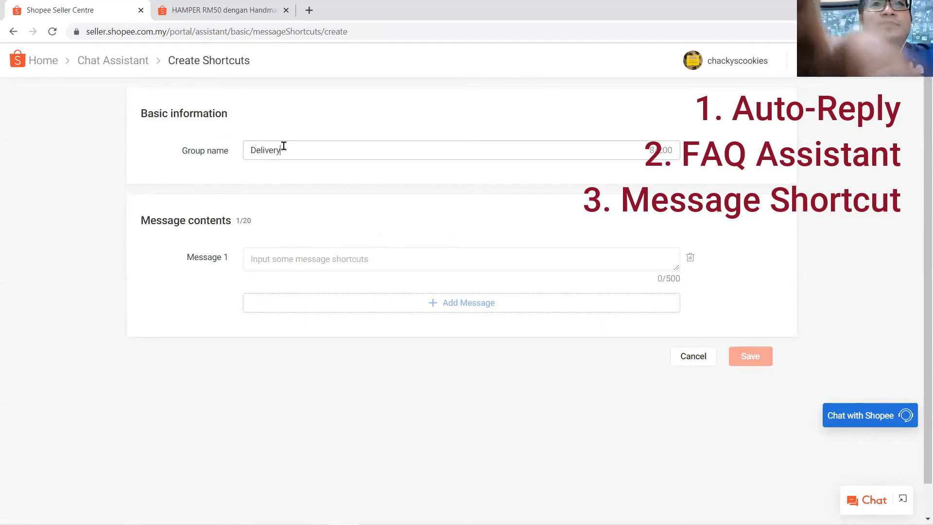
- Enter "Jangan risau, kami sudah biasa buat packaging." as the Delivery group's first message, save the group, and check the shortcut list
{"action": "left_click", "coordinate": [298, 258]}
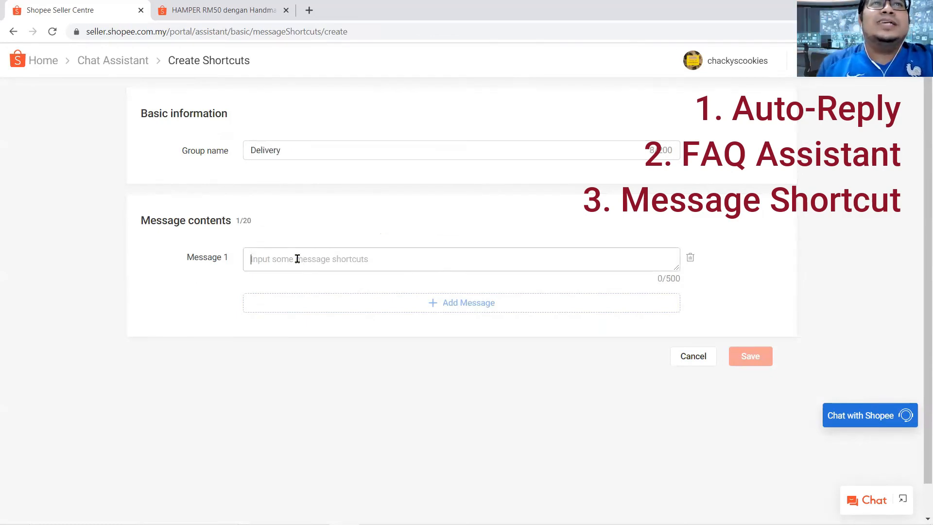
{"action": "type", "text": "Jangan risau, kami sudah biasa buat"}
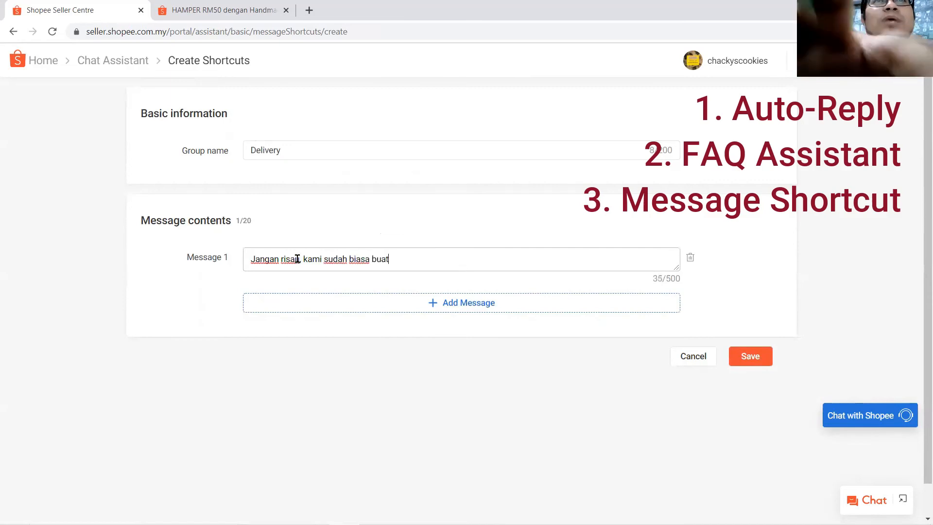
{"action": "type", "text": " packaging."}
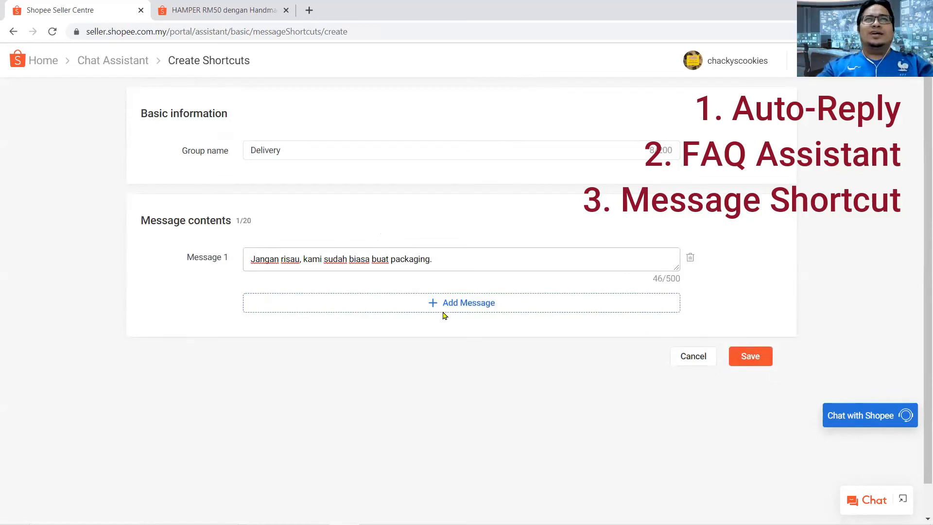
{"action": "left_click", "coordinate": [759, 360]}
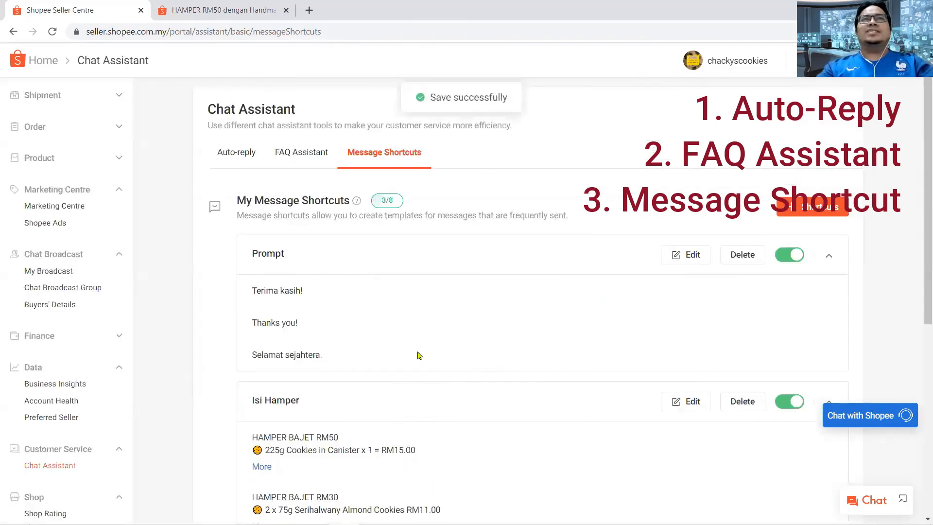
{"action": "scroll", "coordinate": [188, 349], "scroll_direction": "down", "scroll_amount": 7}
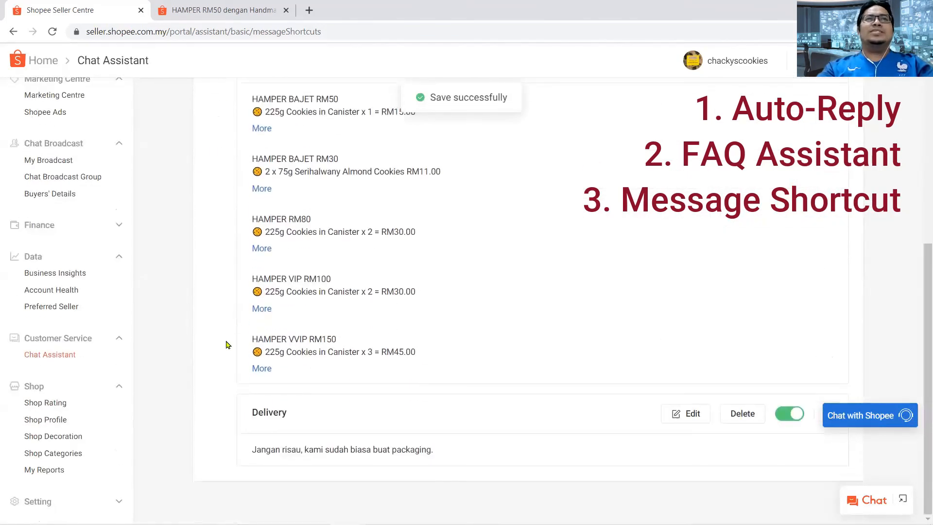
{"action": "scroll", "coordinate": [496, 435], "scroll_direction": "up", "scroll_amount": 7}
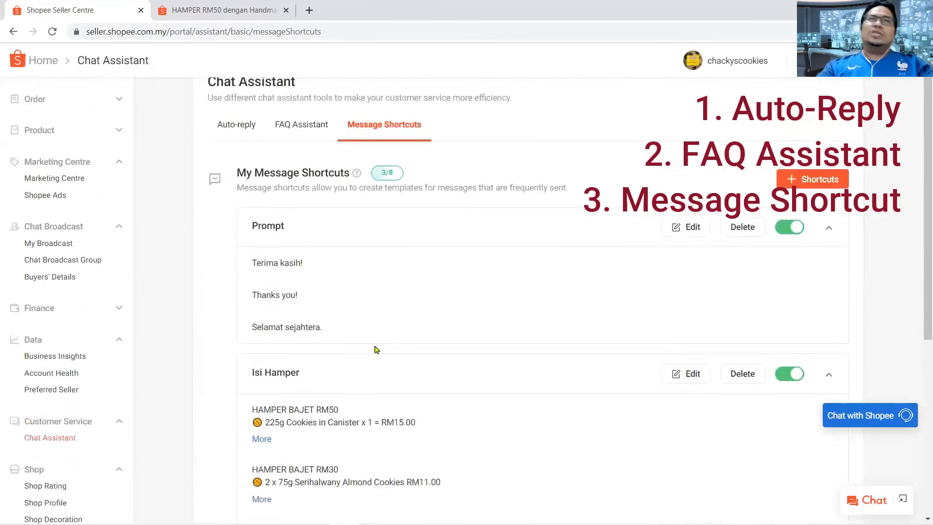